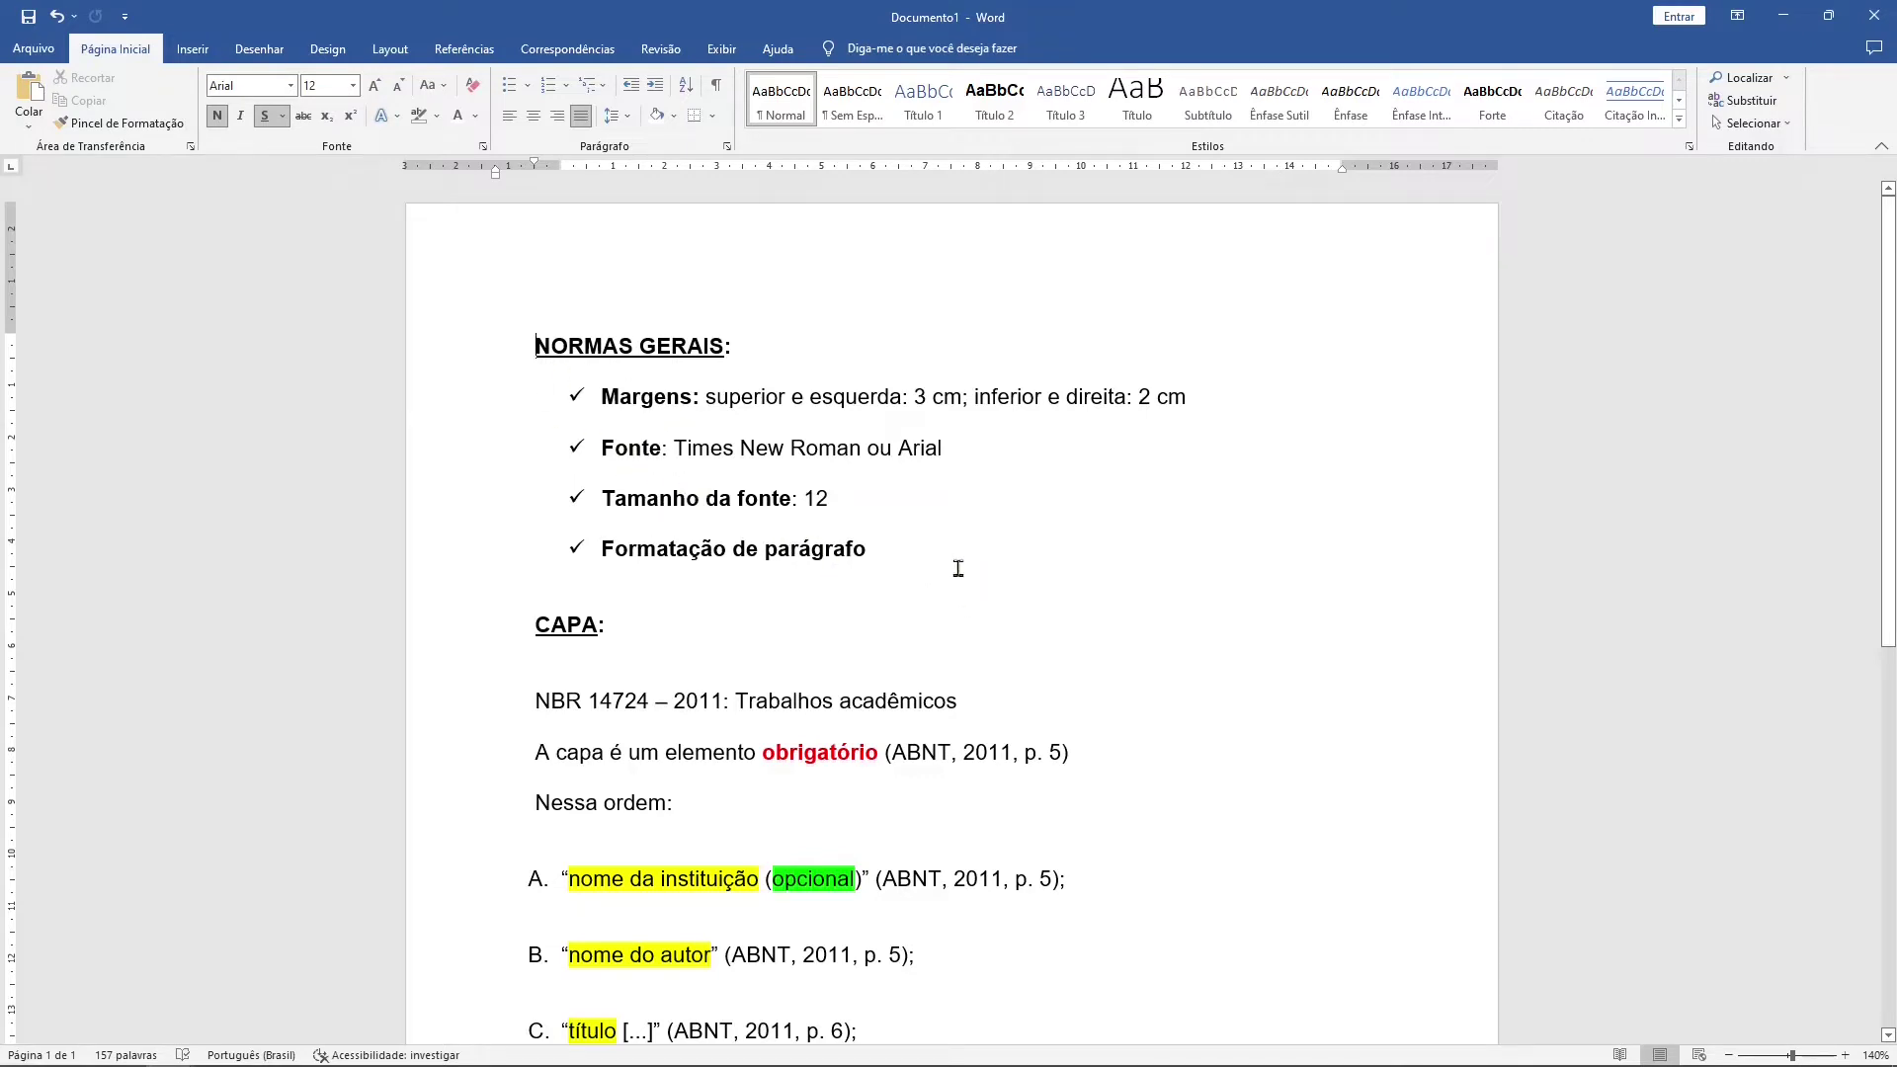
Delete the NORMAS GERAIS heading and bullet list, then select 'NBR 14724 – 2011' and 'Trabalhos acadêmicos'.
drag(950, 558, 439, 341)
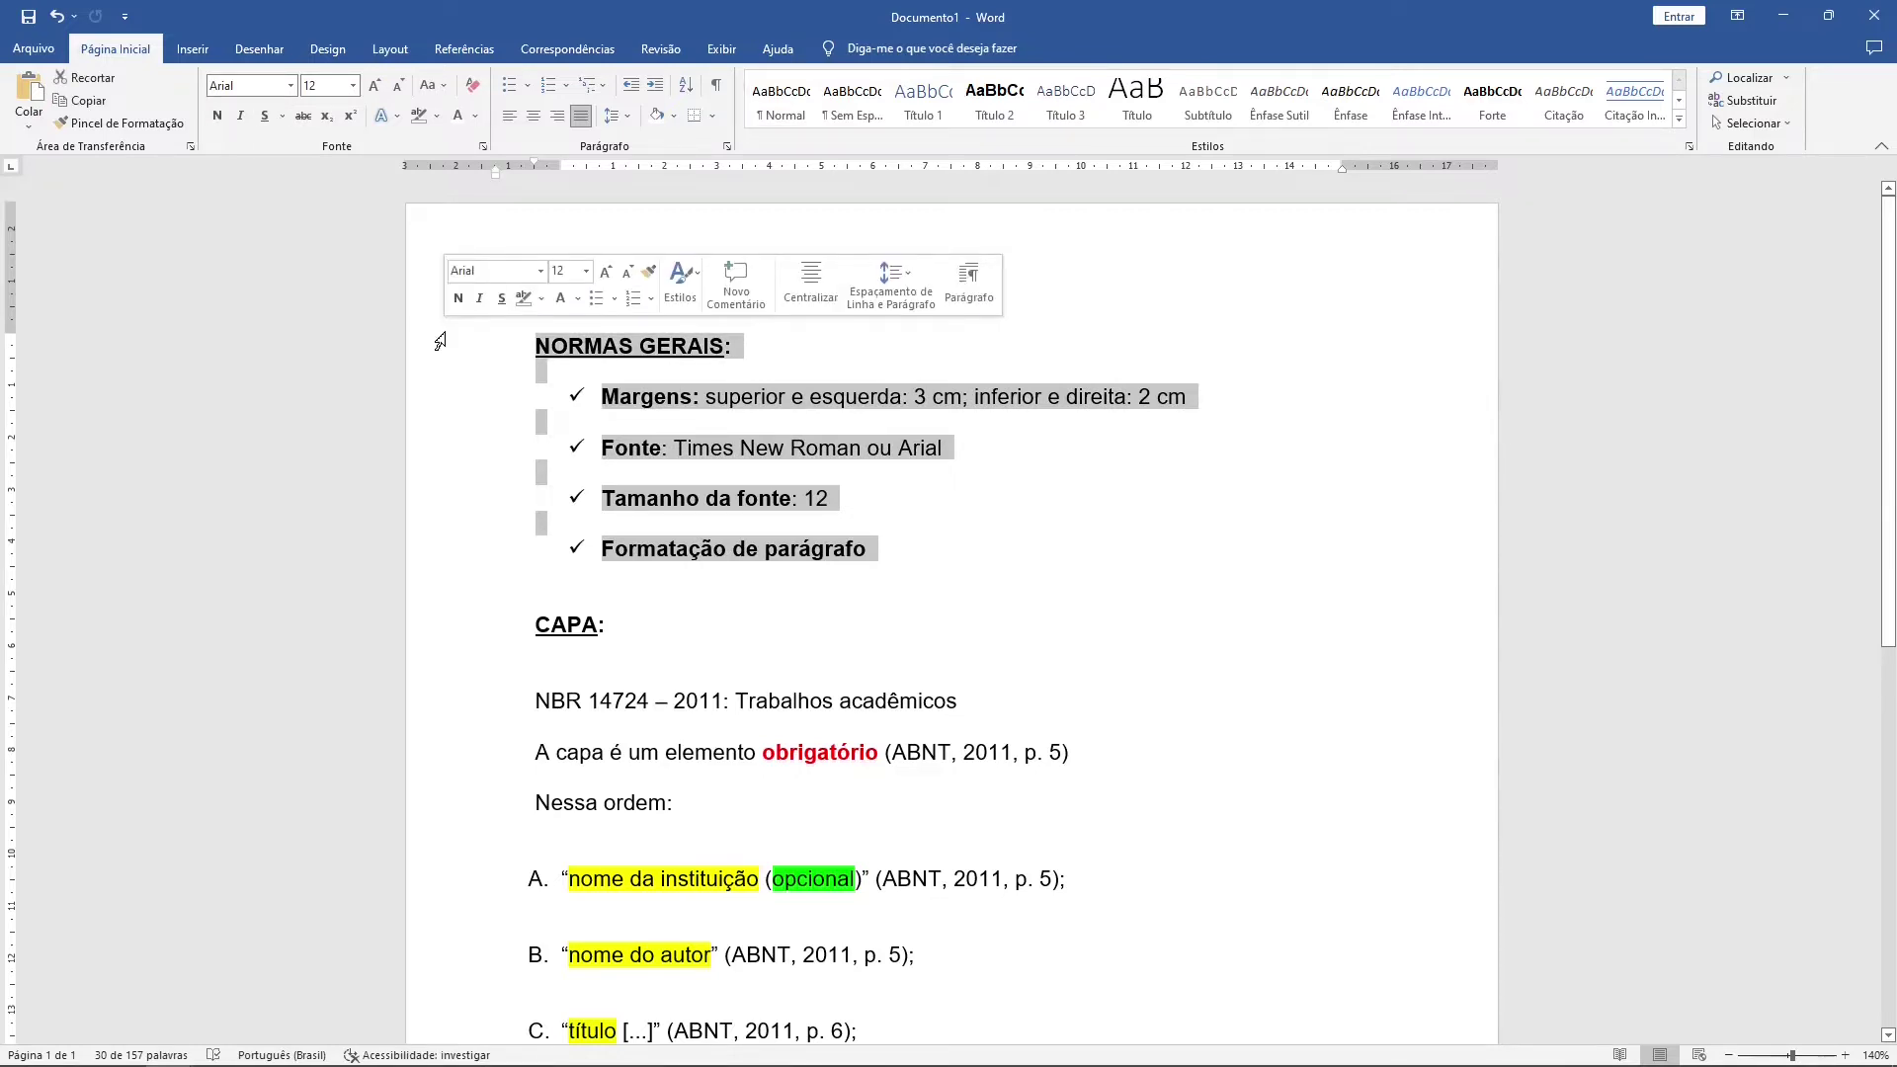
key(Delete)
drag(539, 447, 704, 451)
drag(973, 451, 736, 451)
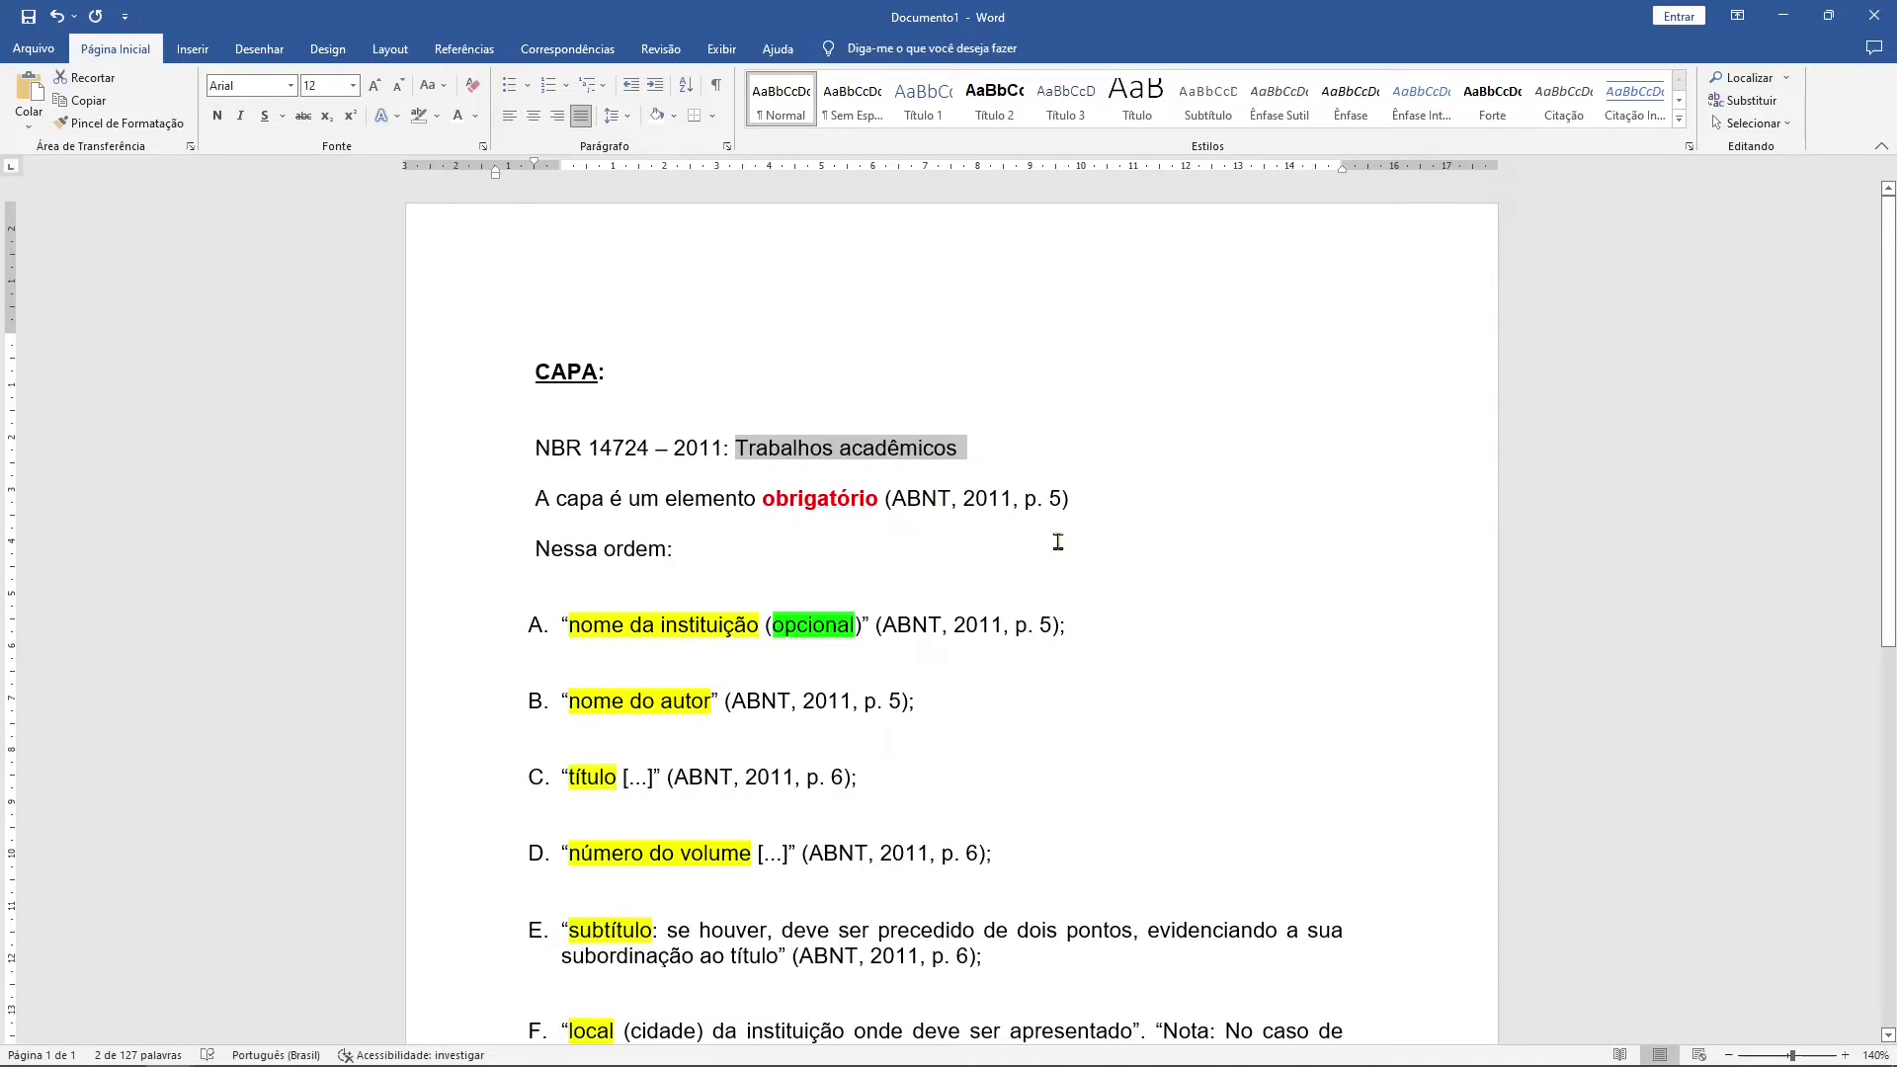
scroll(1036, 552, down, 2)
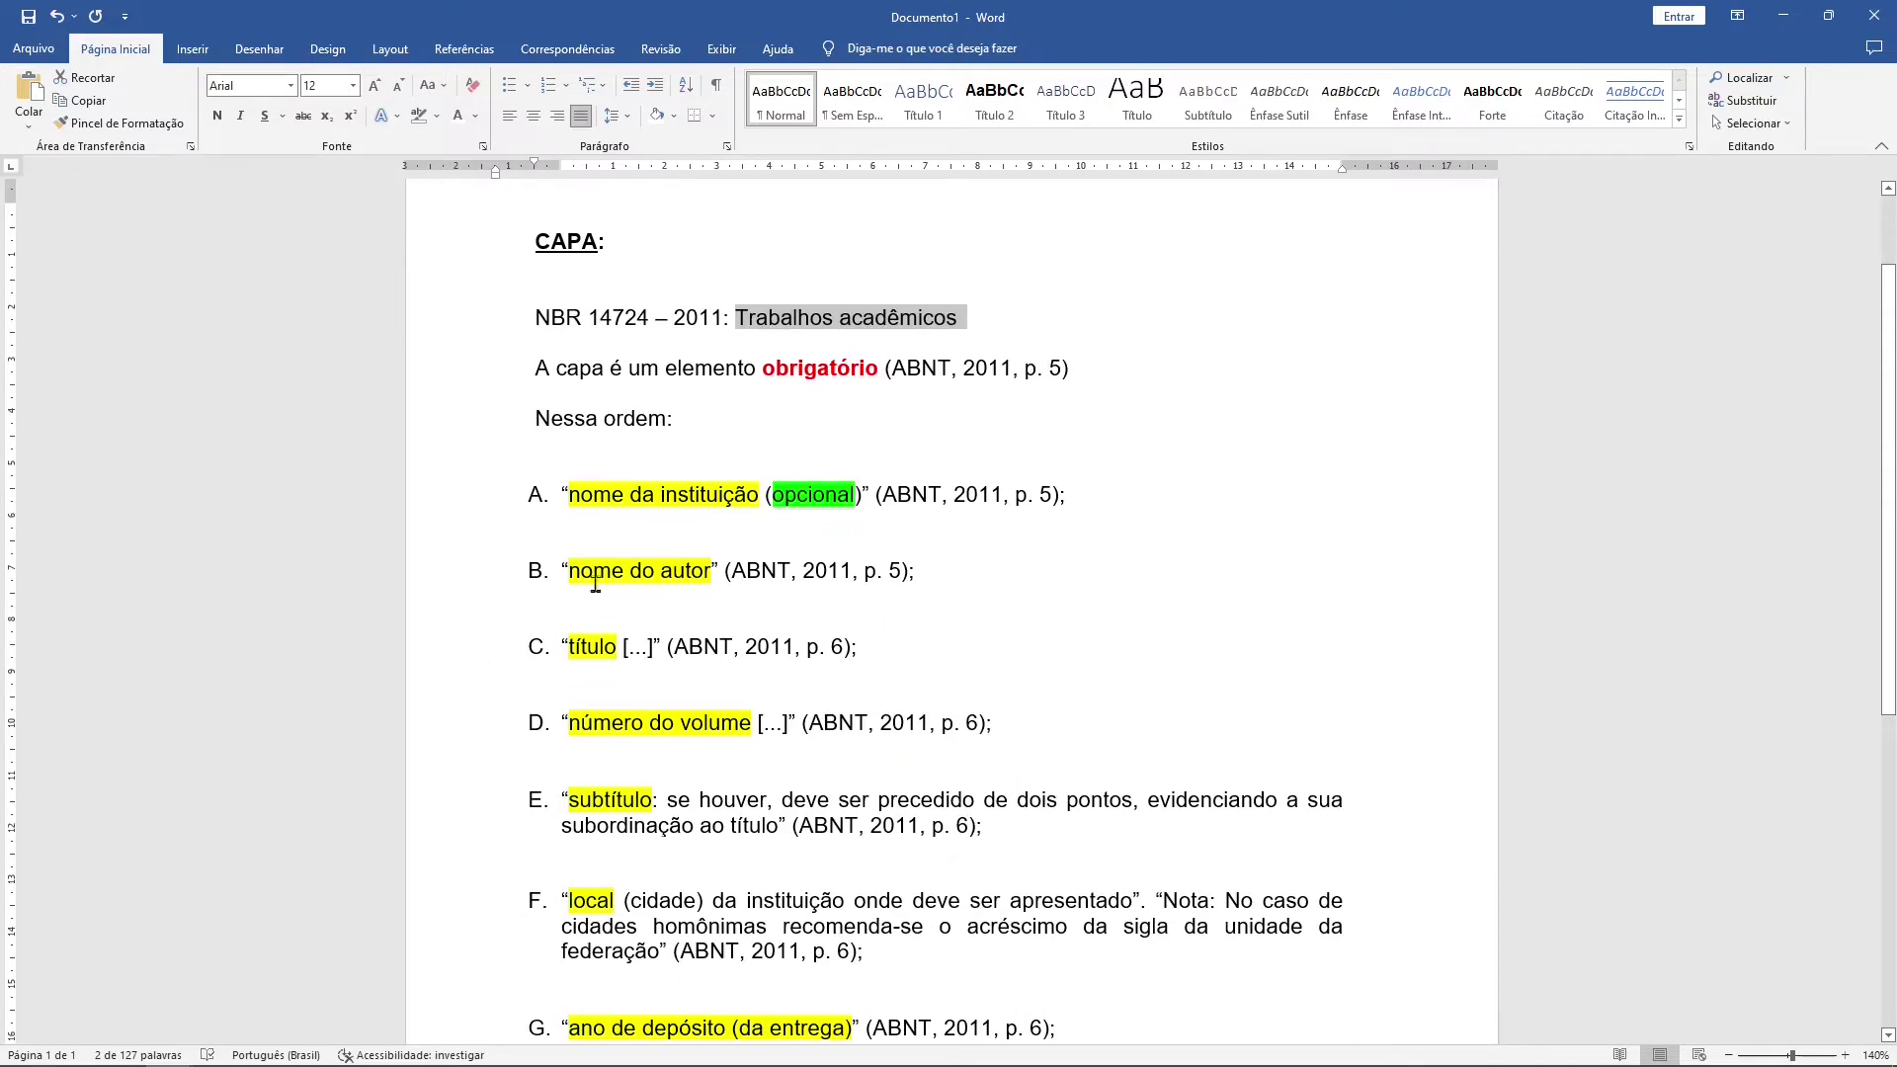
scroll(706, 561, down, 1)
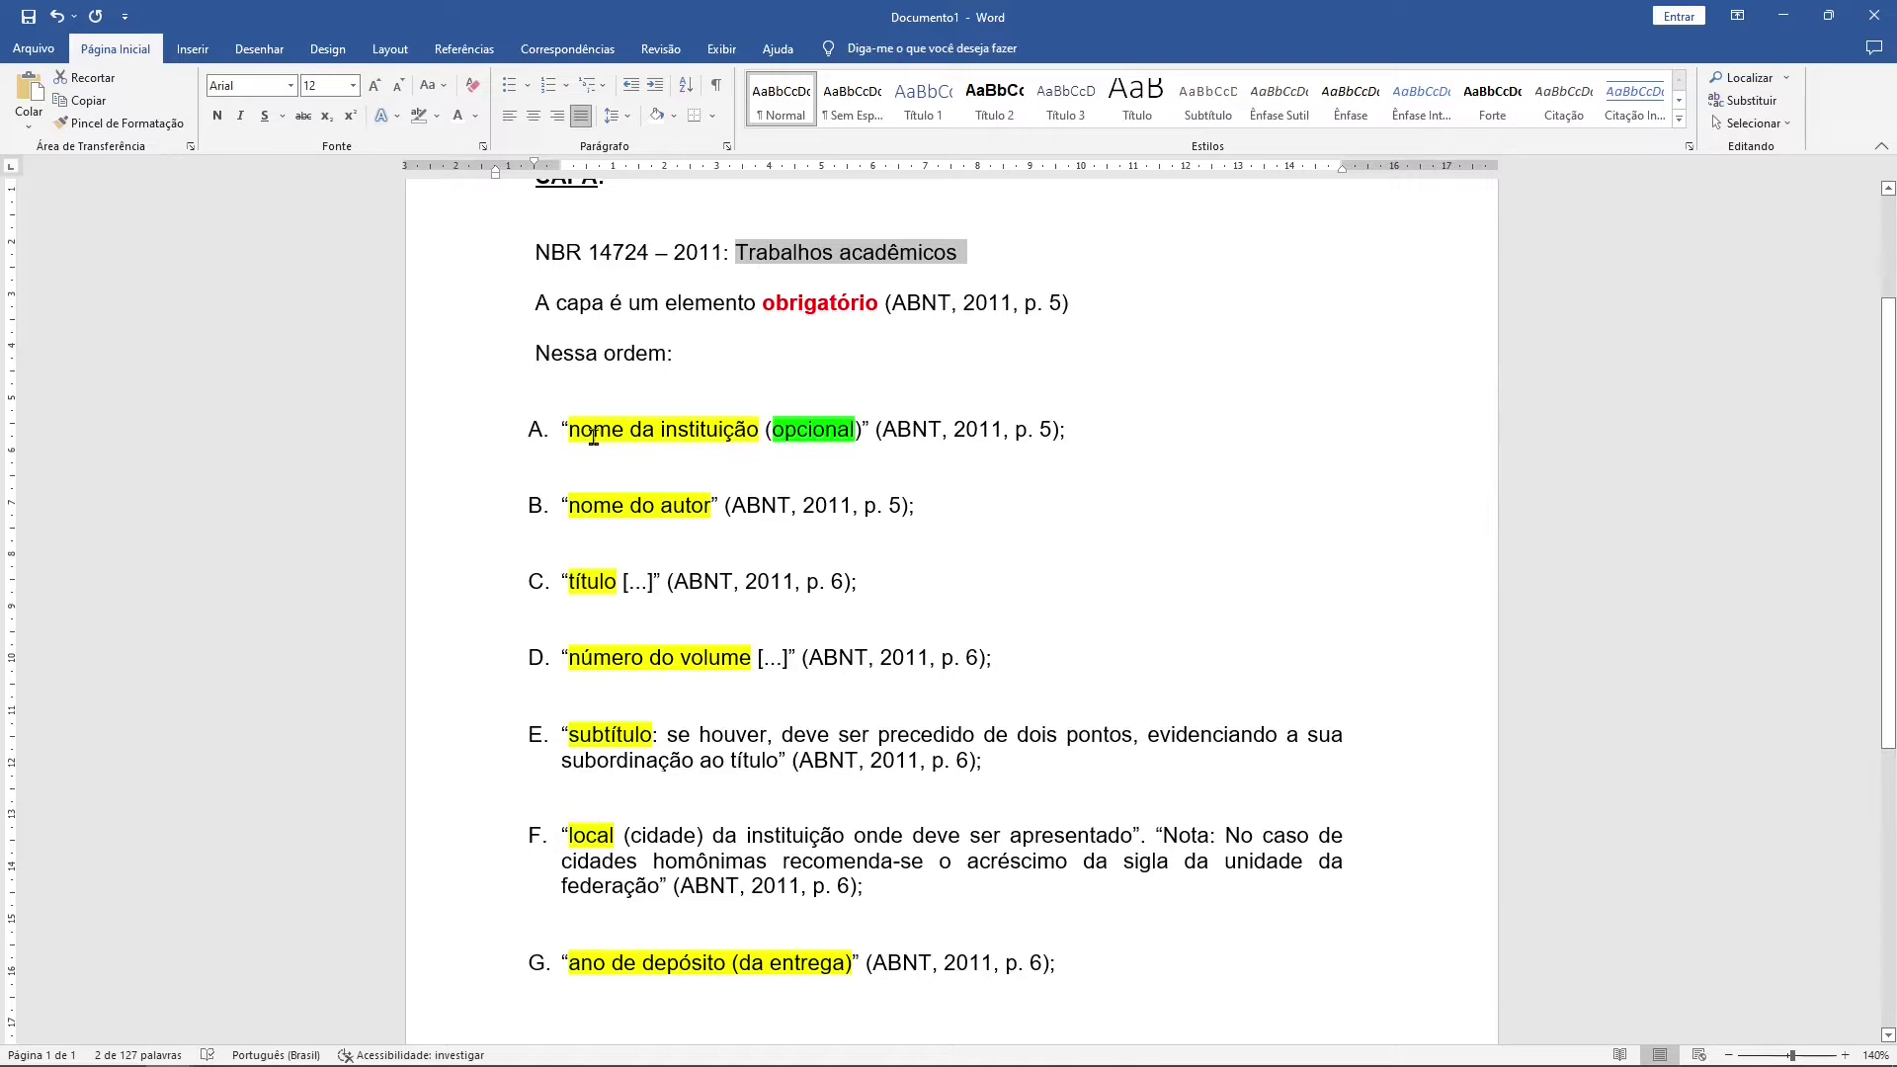
scroll(604, 474, down, 1)
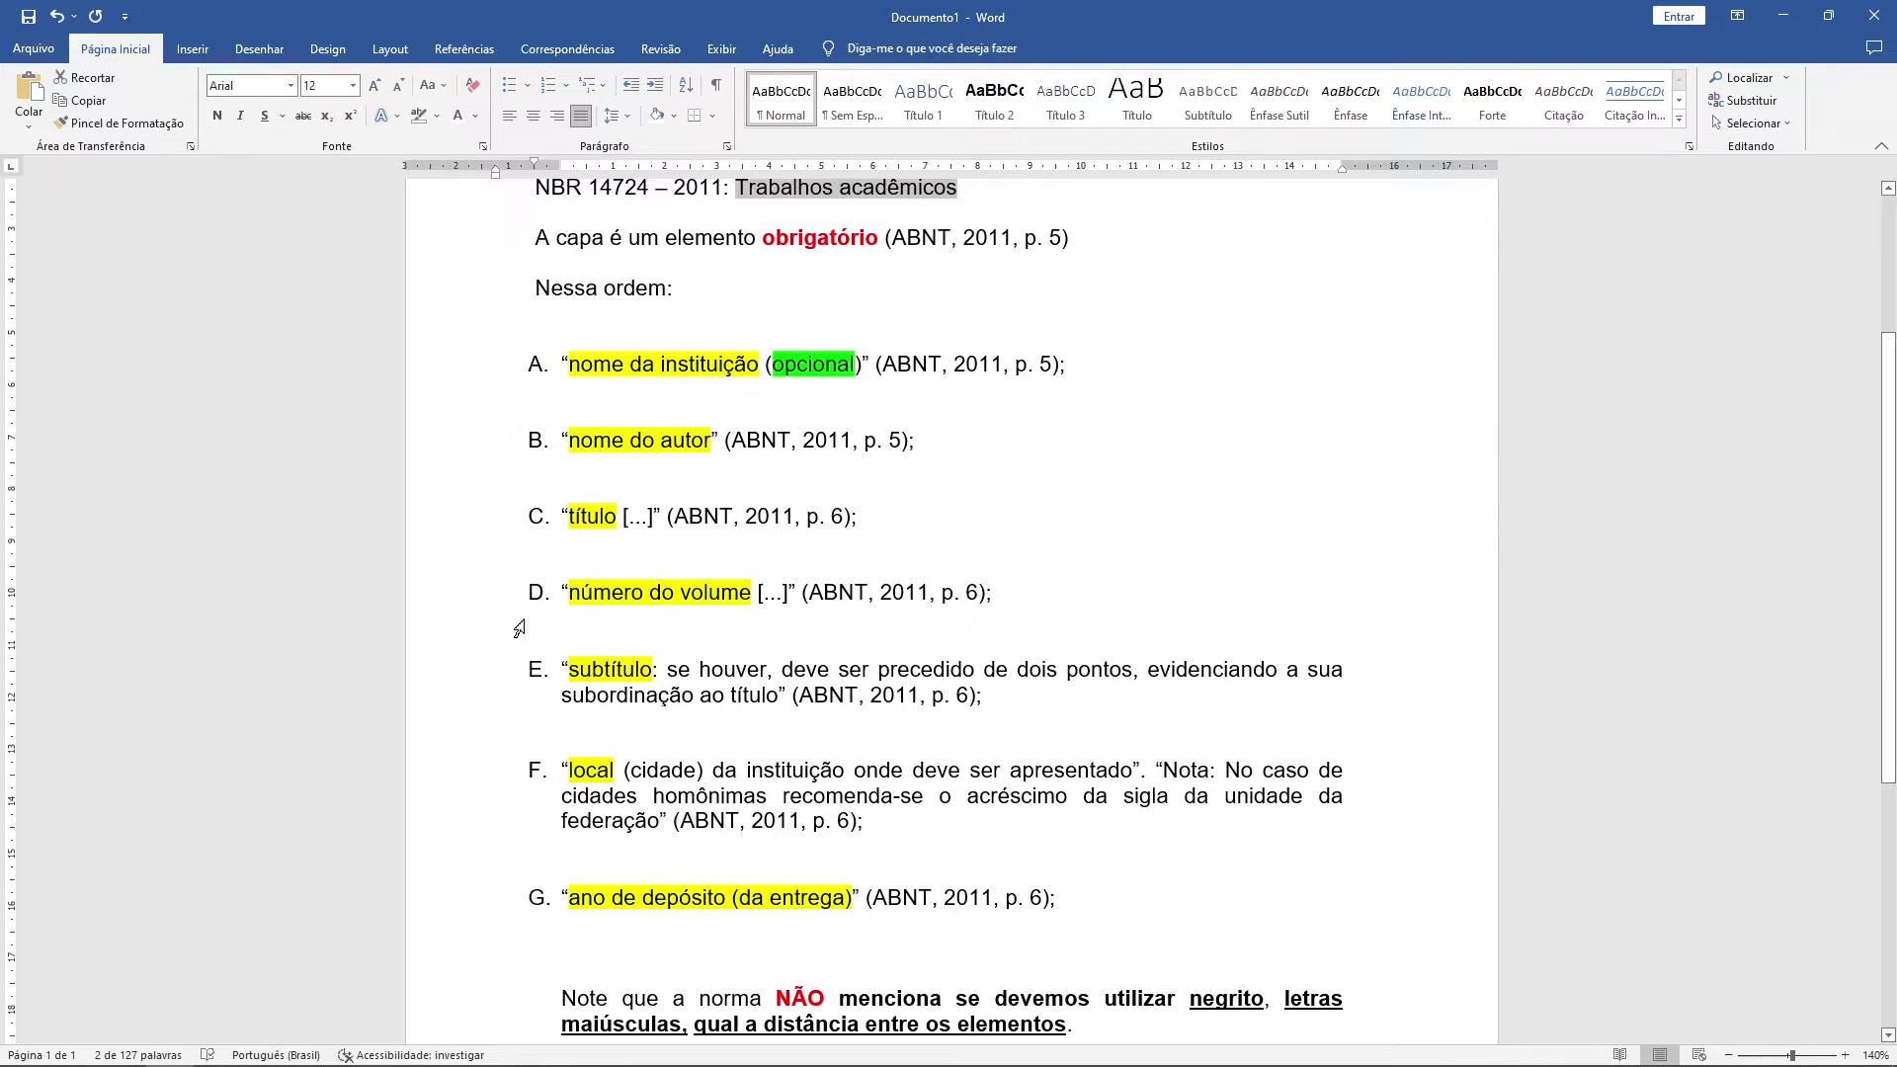
click(519, 629)
scroll(519, 629, down, 1)
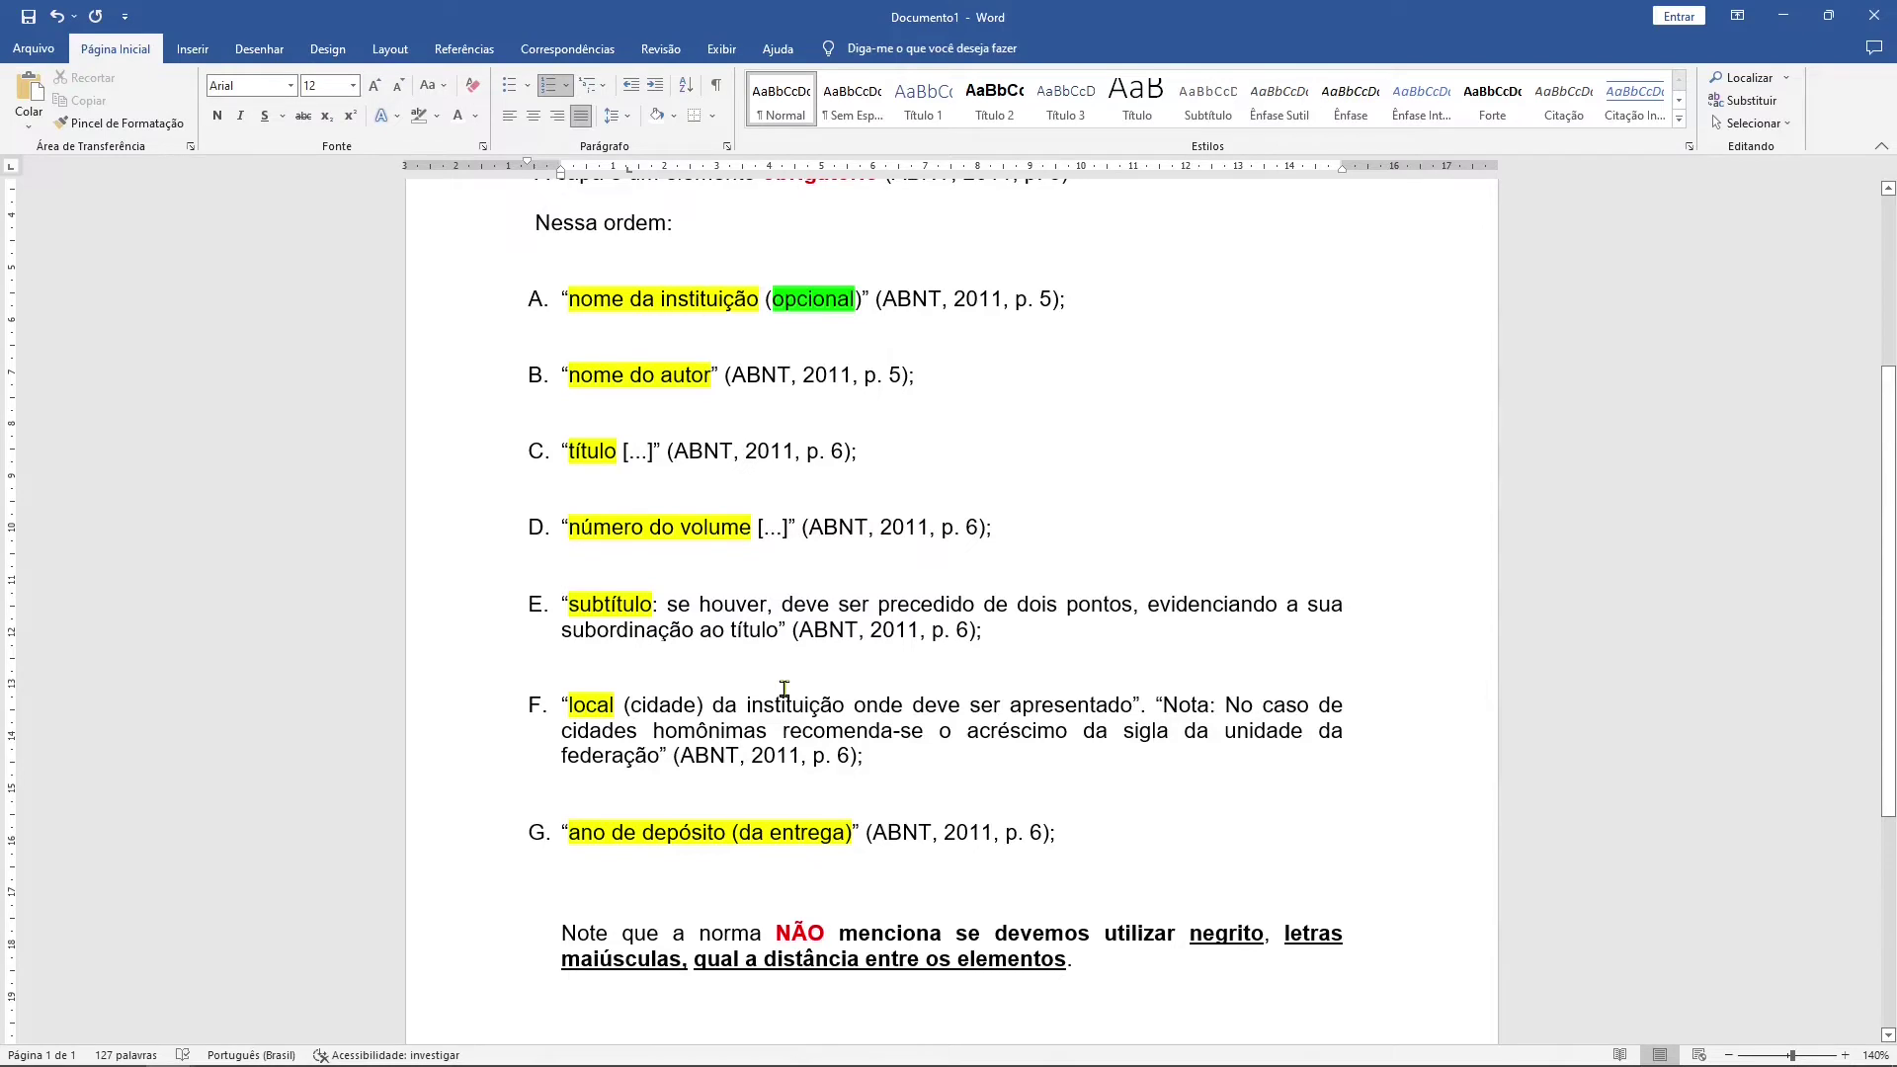
scroll(784, 689, down, 2)
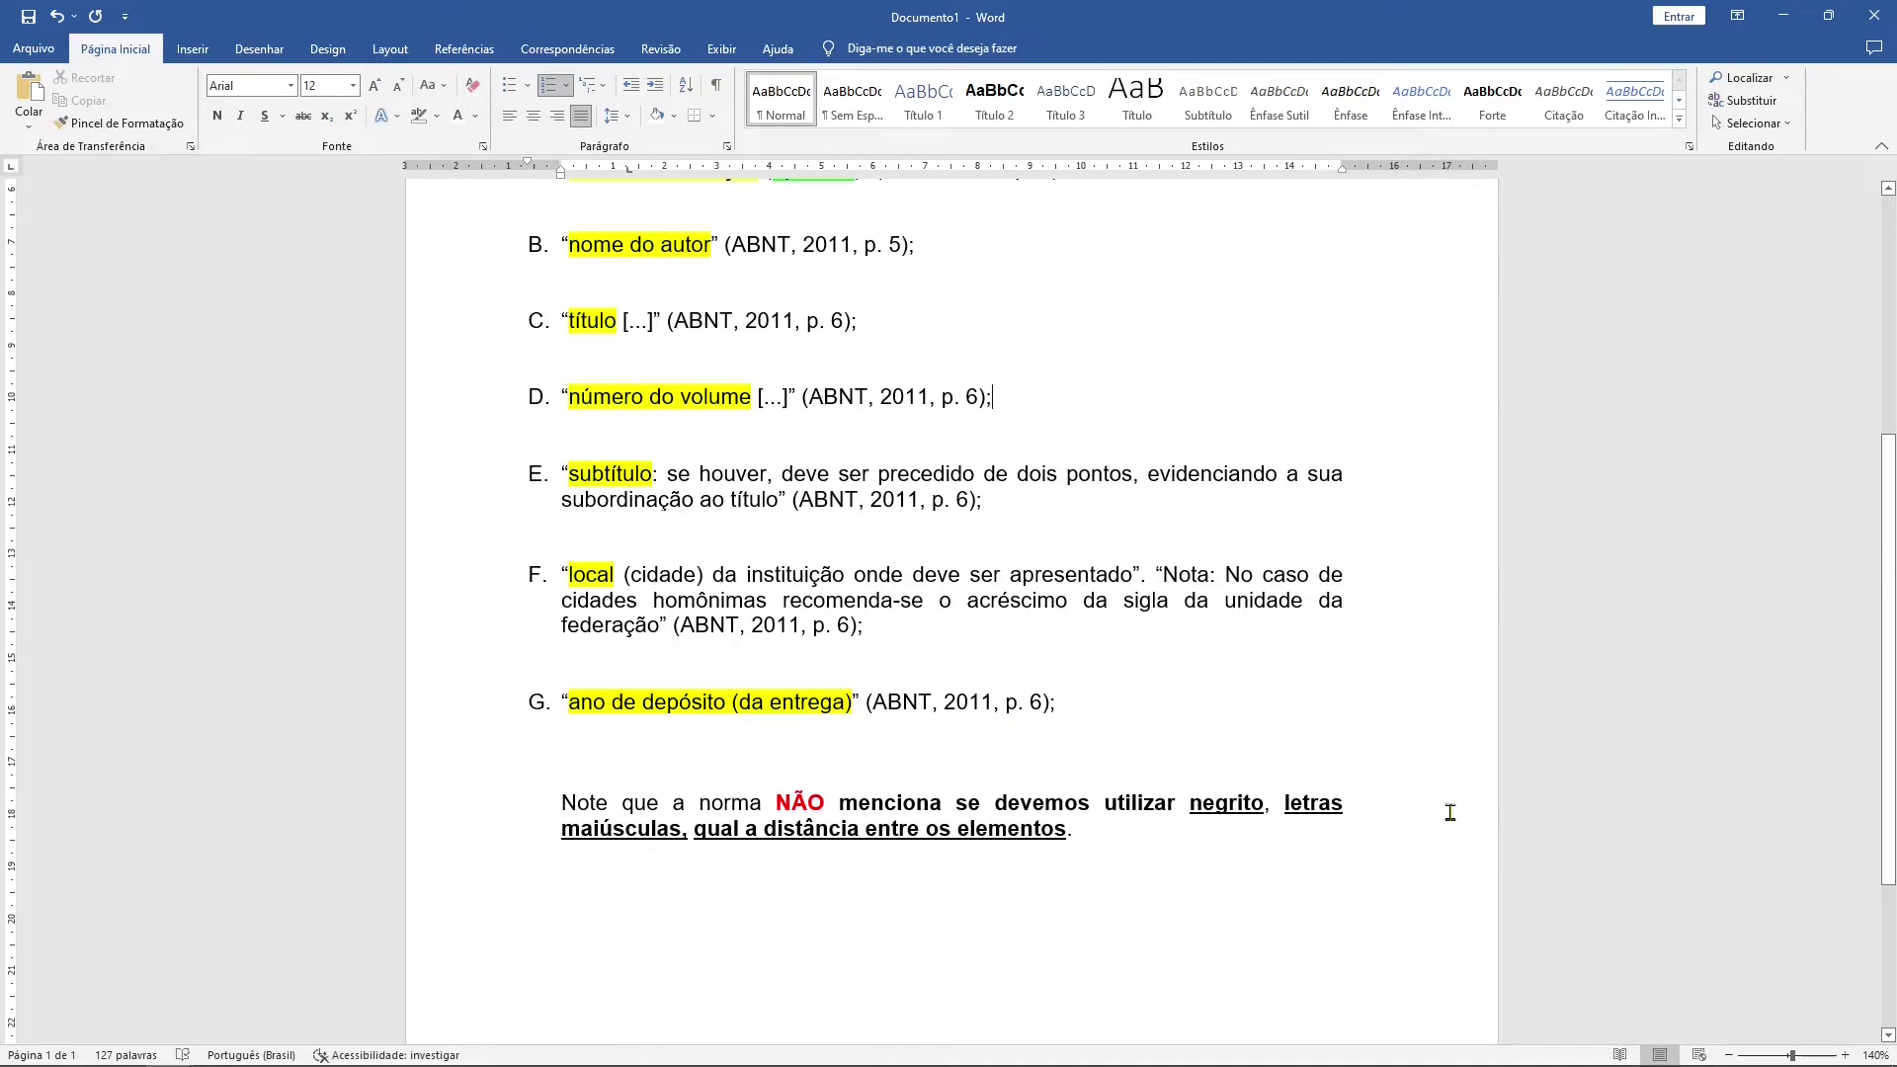
double_click(1225, 812)
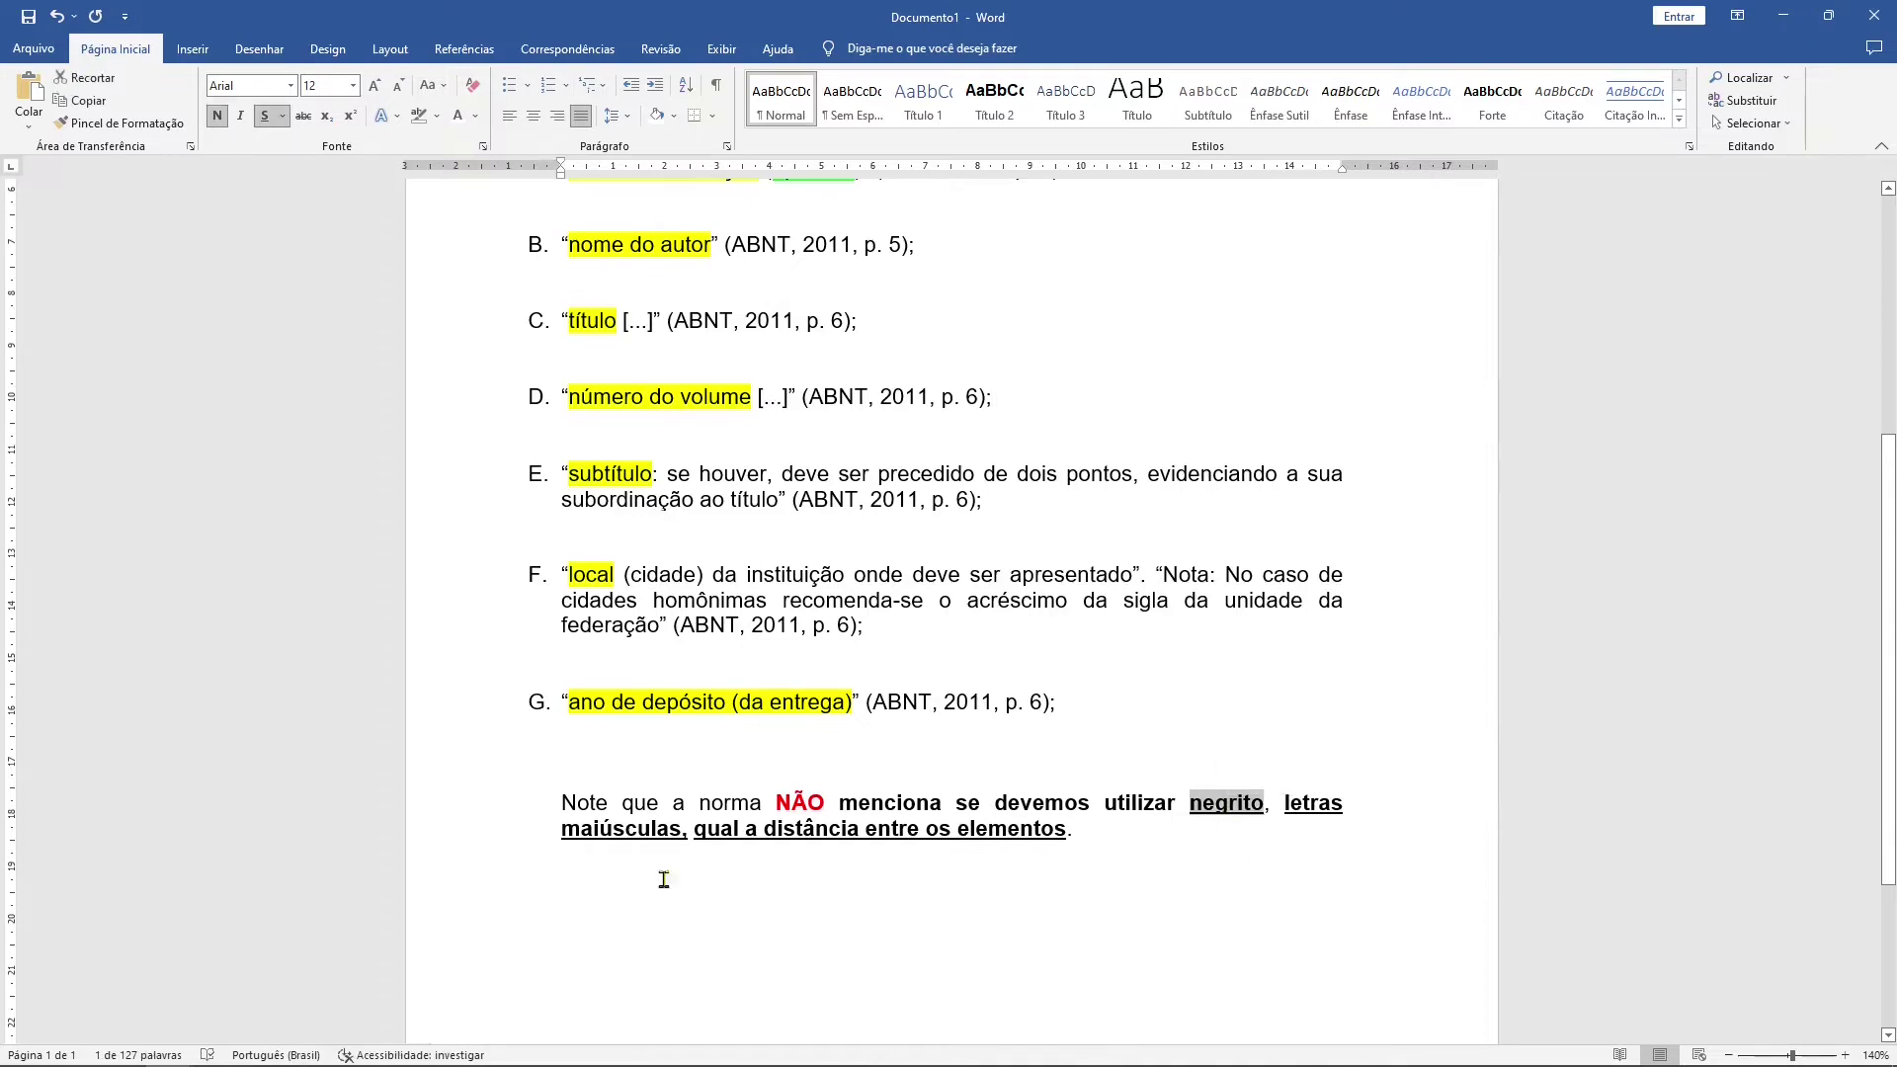
drag(1285, 805, 684, 828)
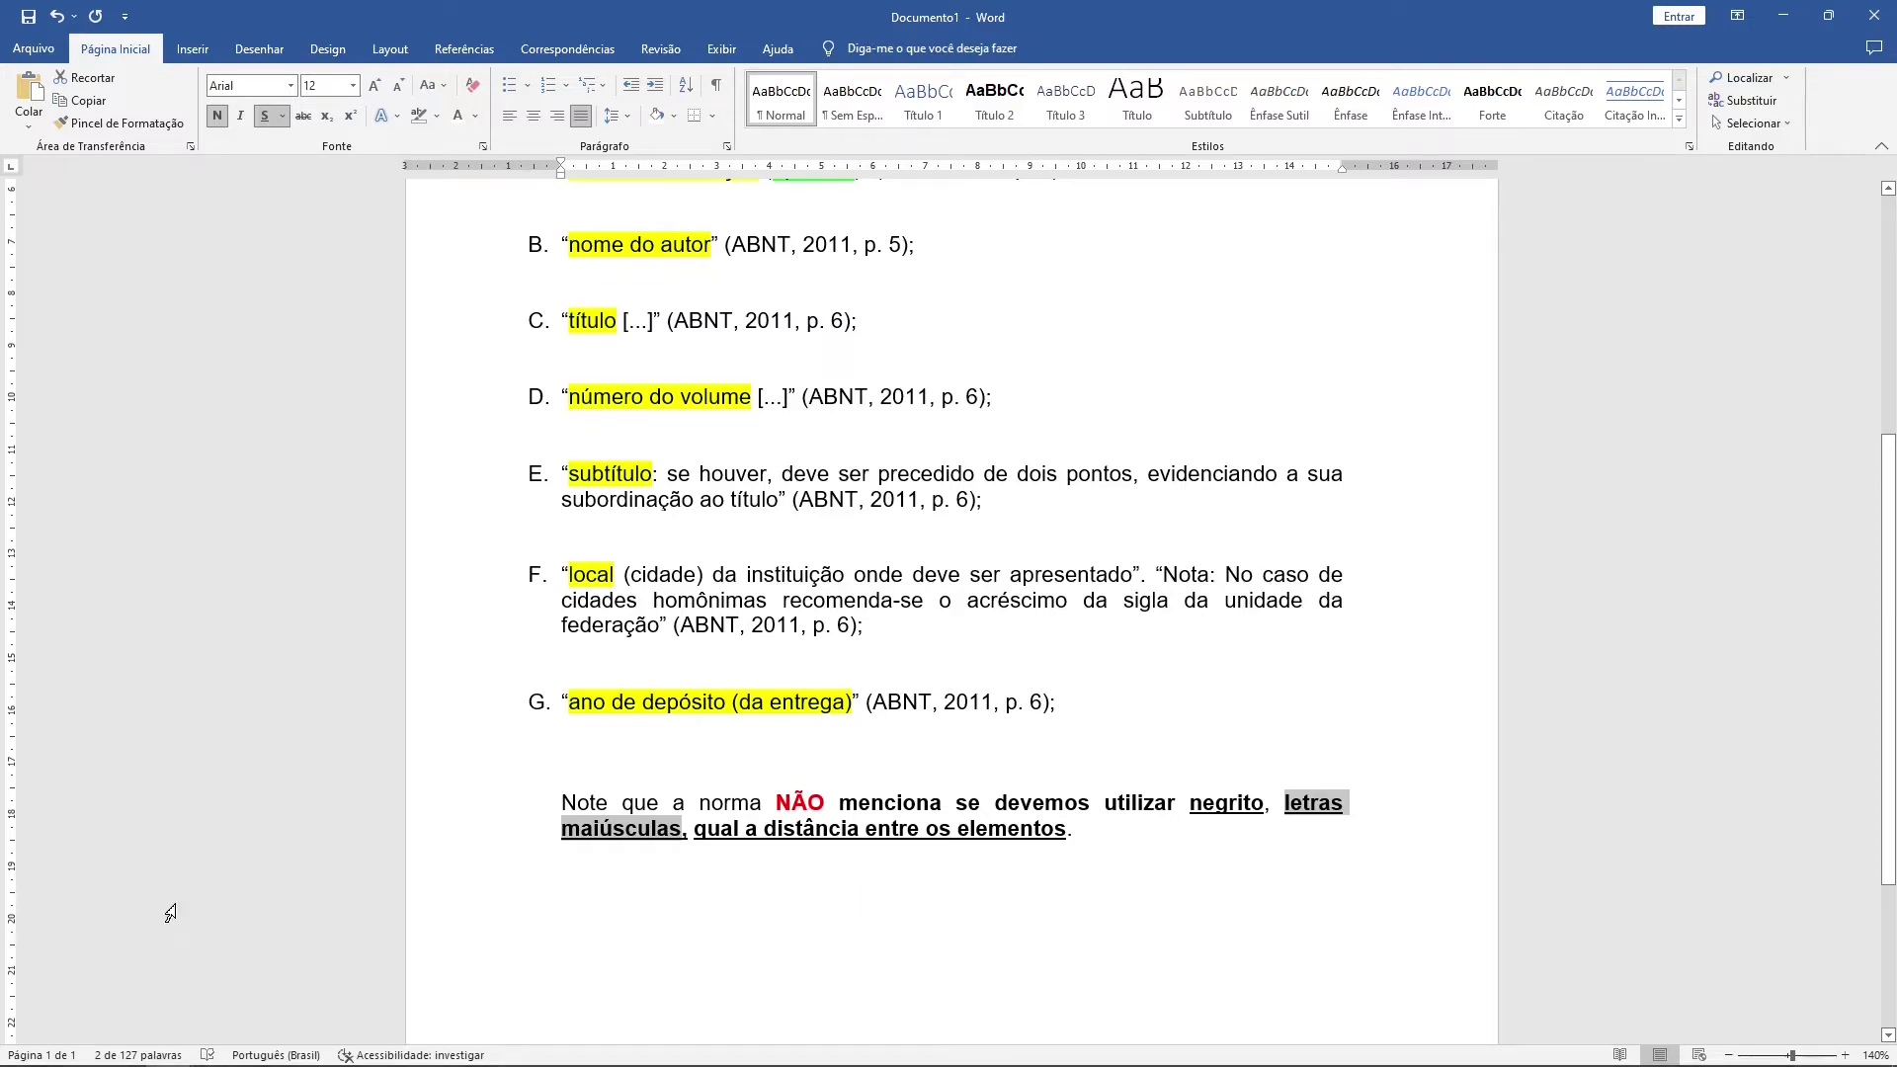
click(169, 1047)
In Documento5, set custom margins to 3 cm top and left and 2 cm bottom and right.
click(301, 998)
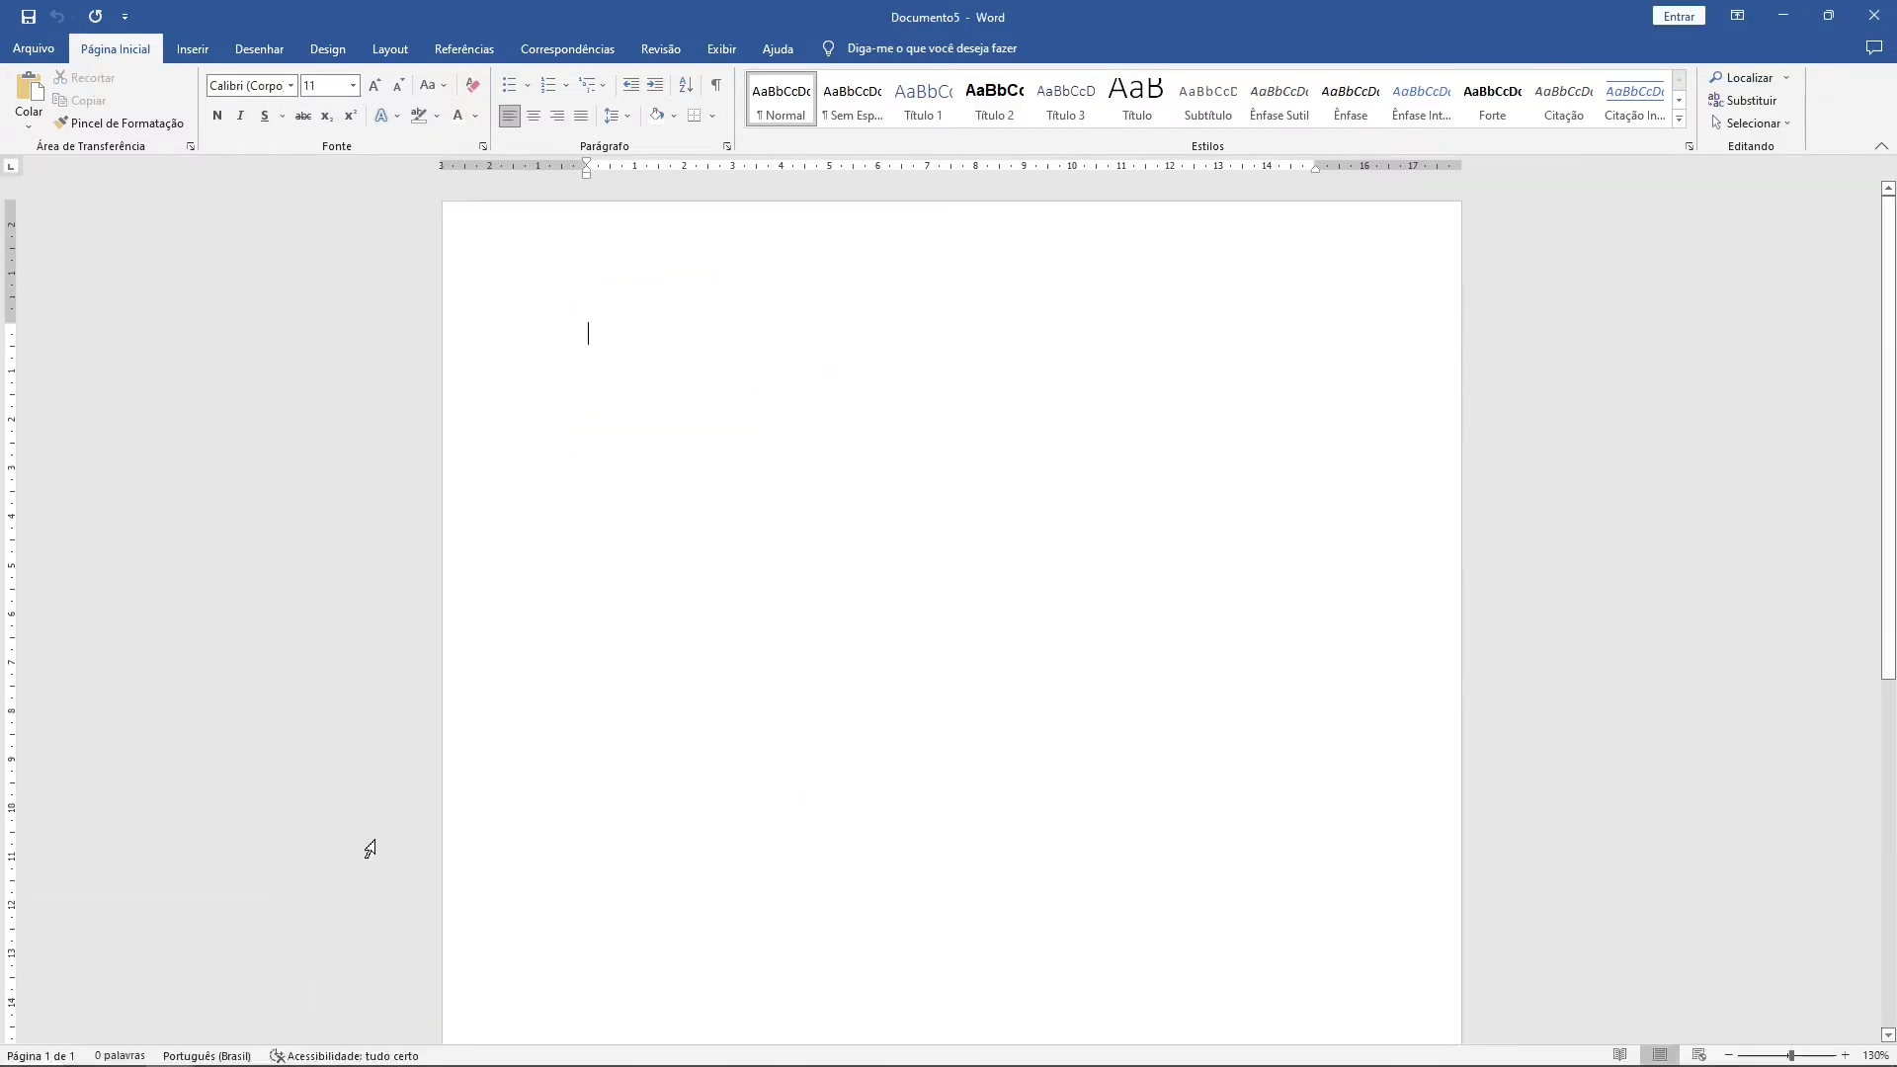
click(390, 50)
click(40, 115)
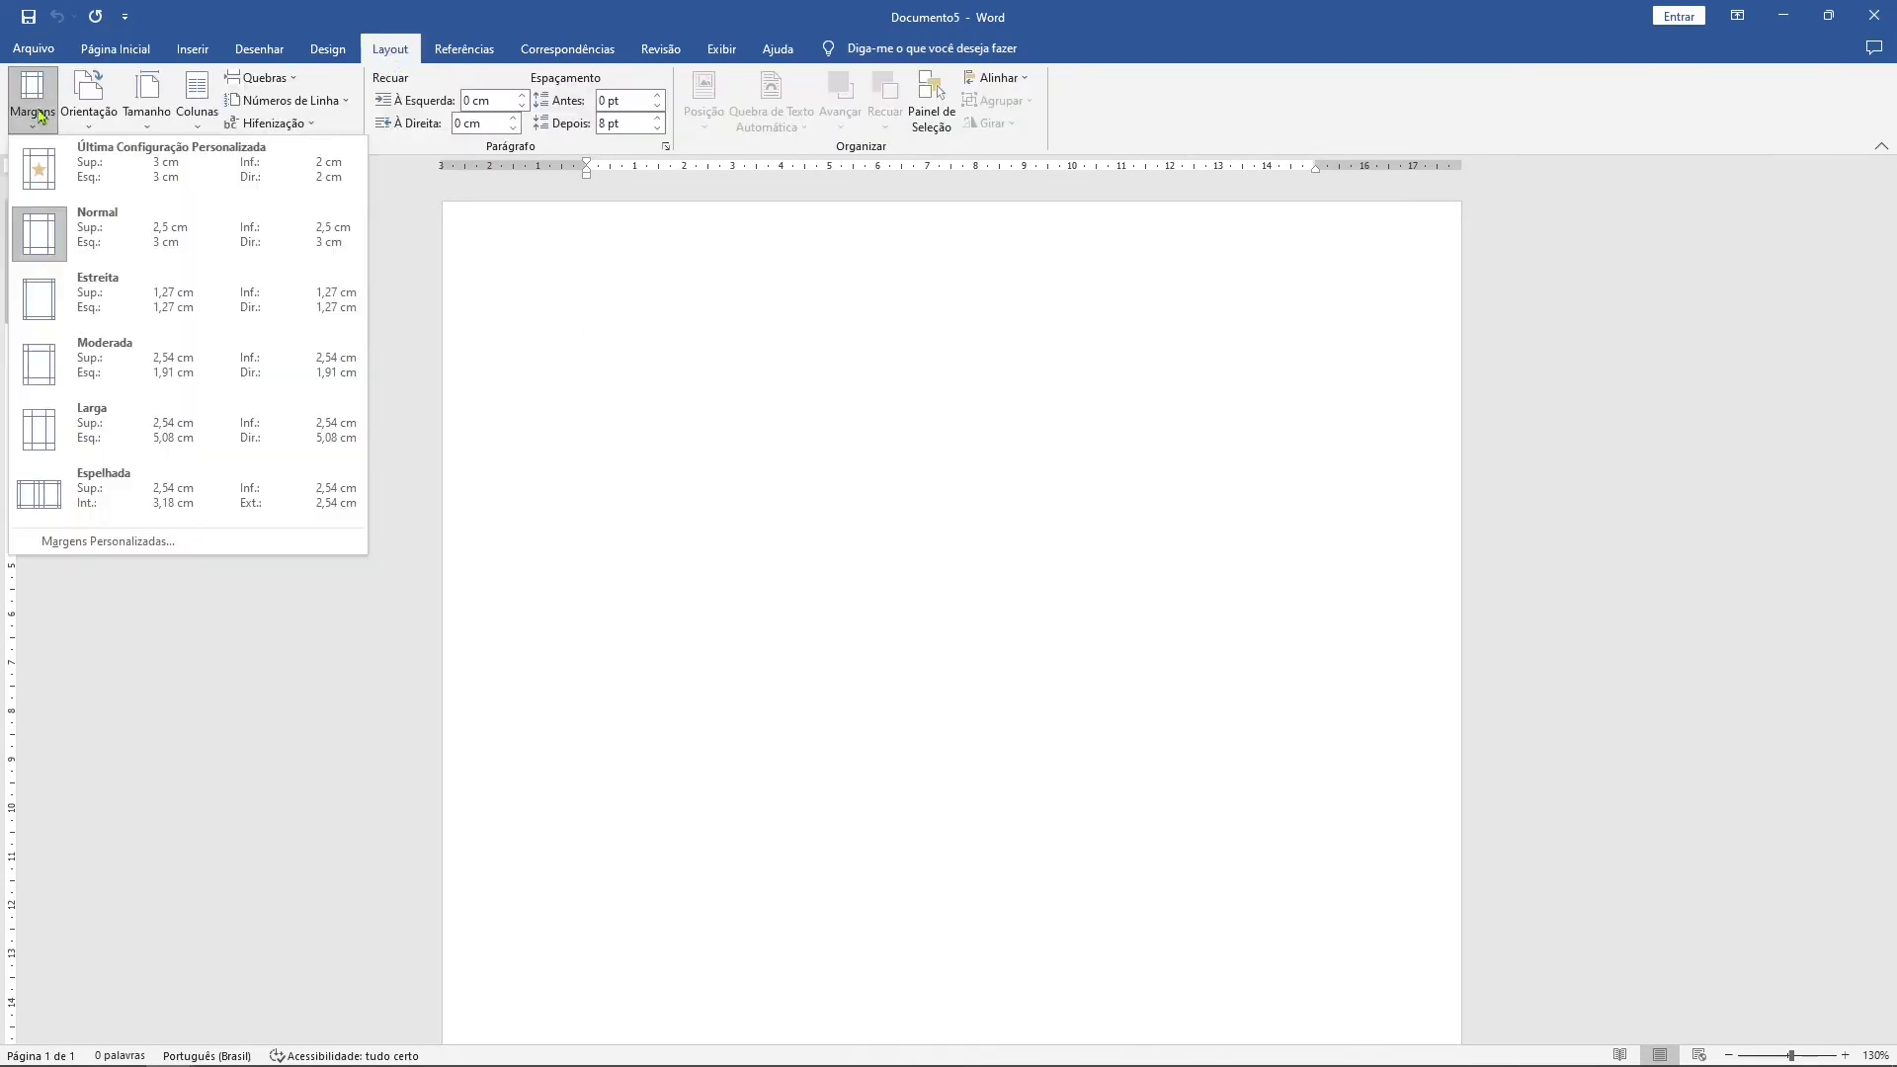
click(144, 551)
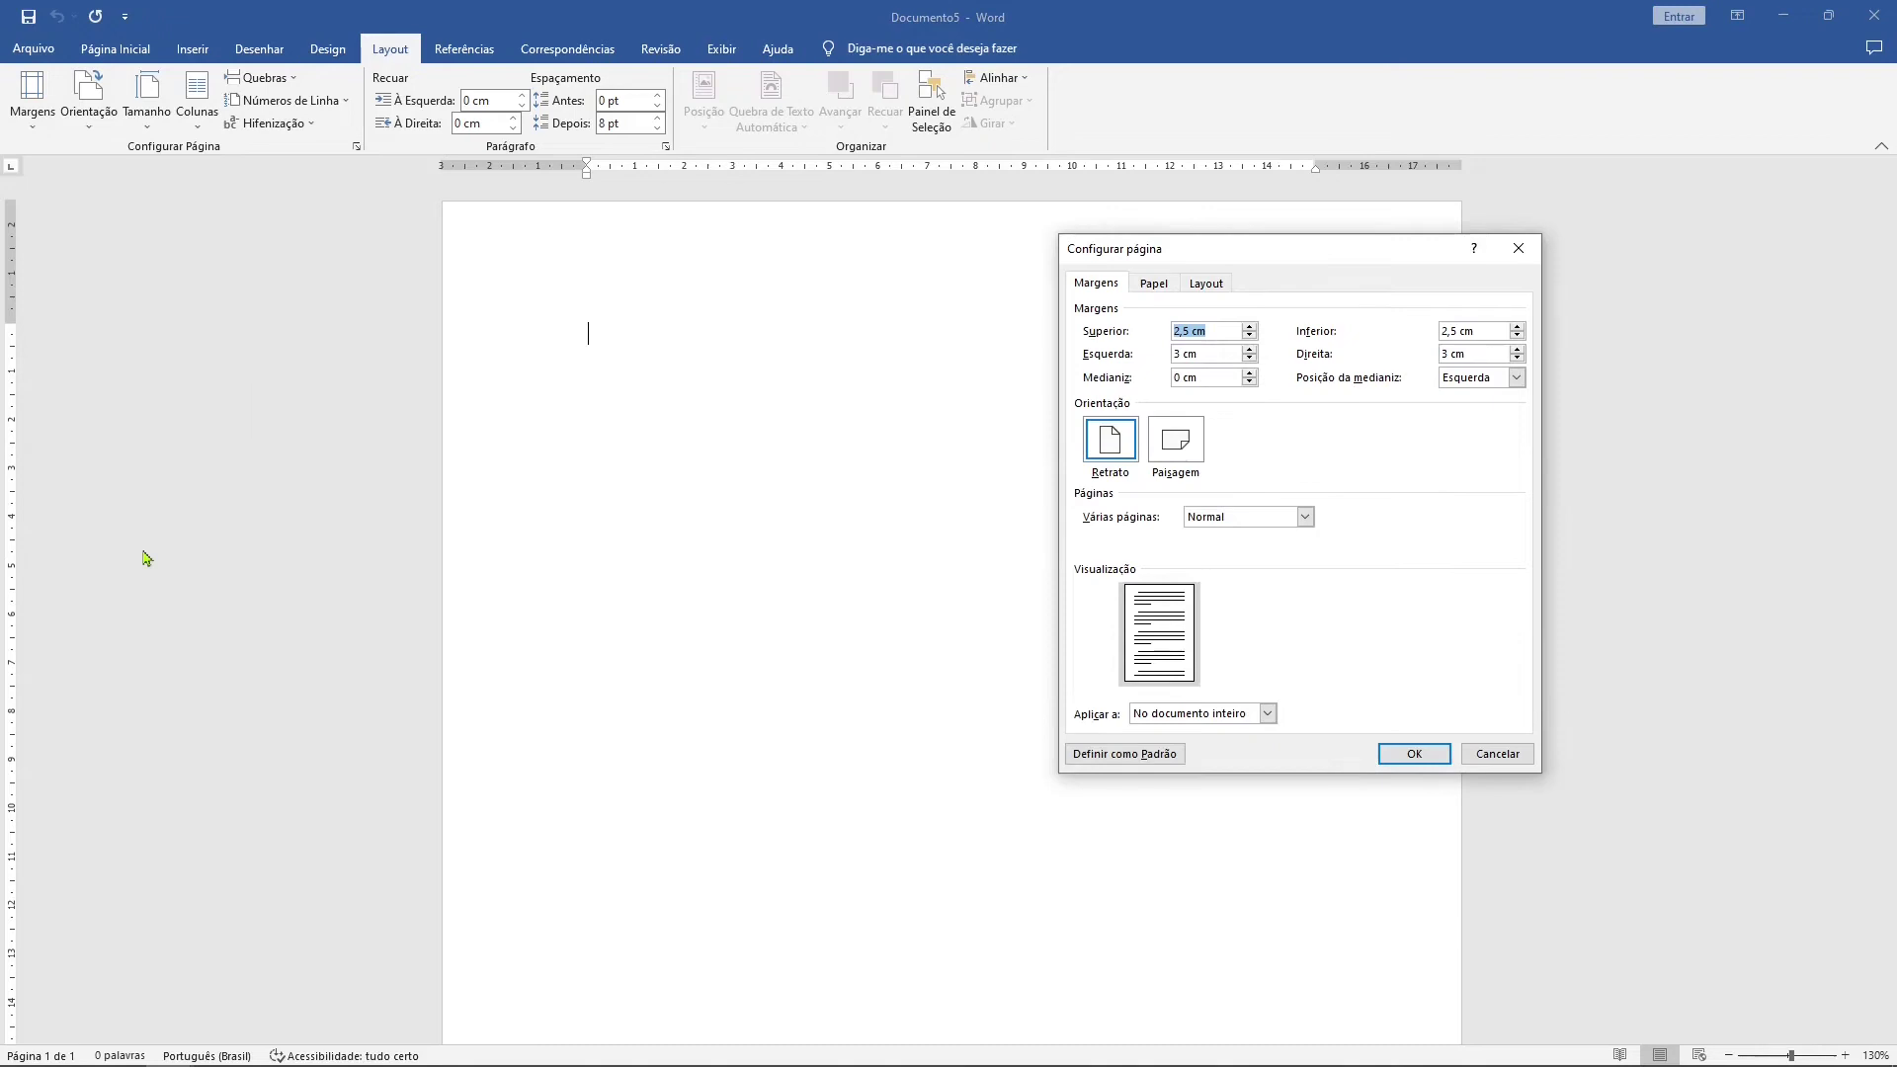
click(1221, 331)
drag(1221, 331, 1163, 339)
text(3)
key(Tab)
click(1209, 352)
drag(1491, 331, 1429, 356)
text(2)
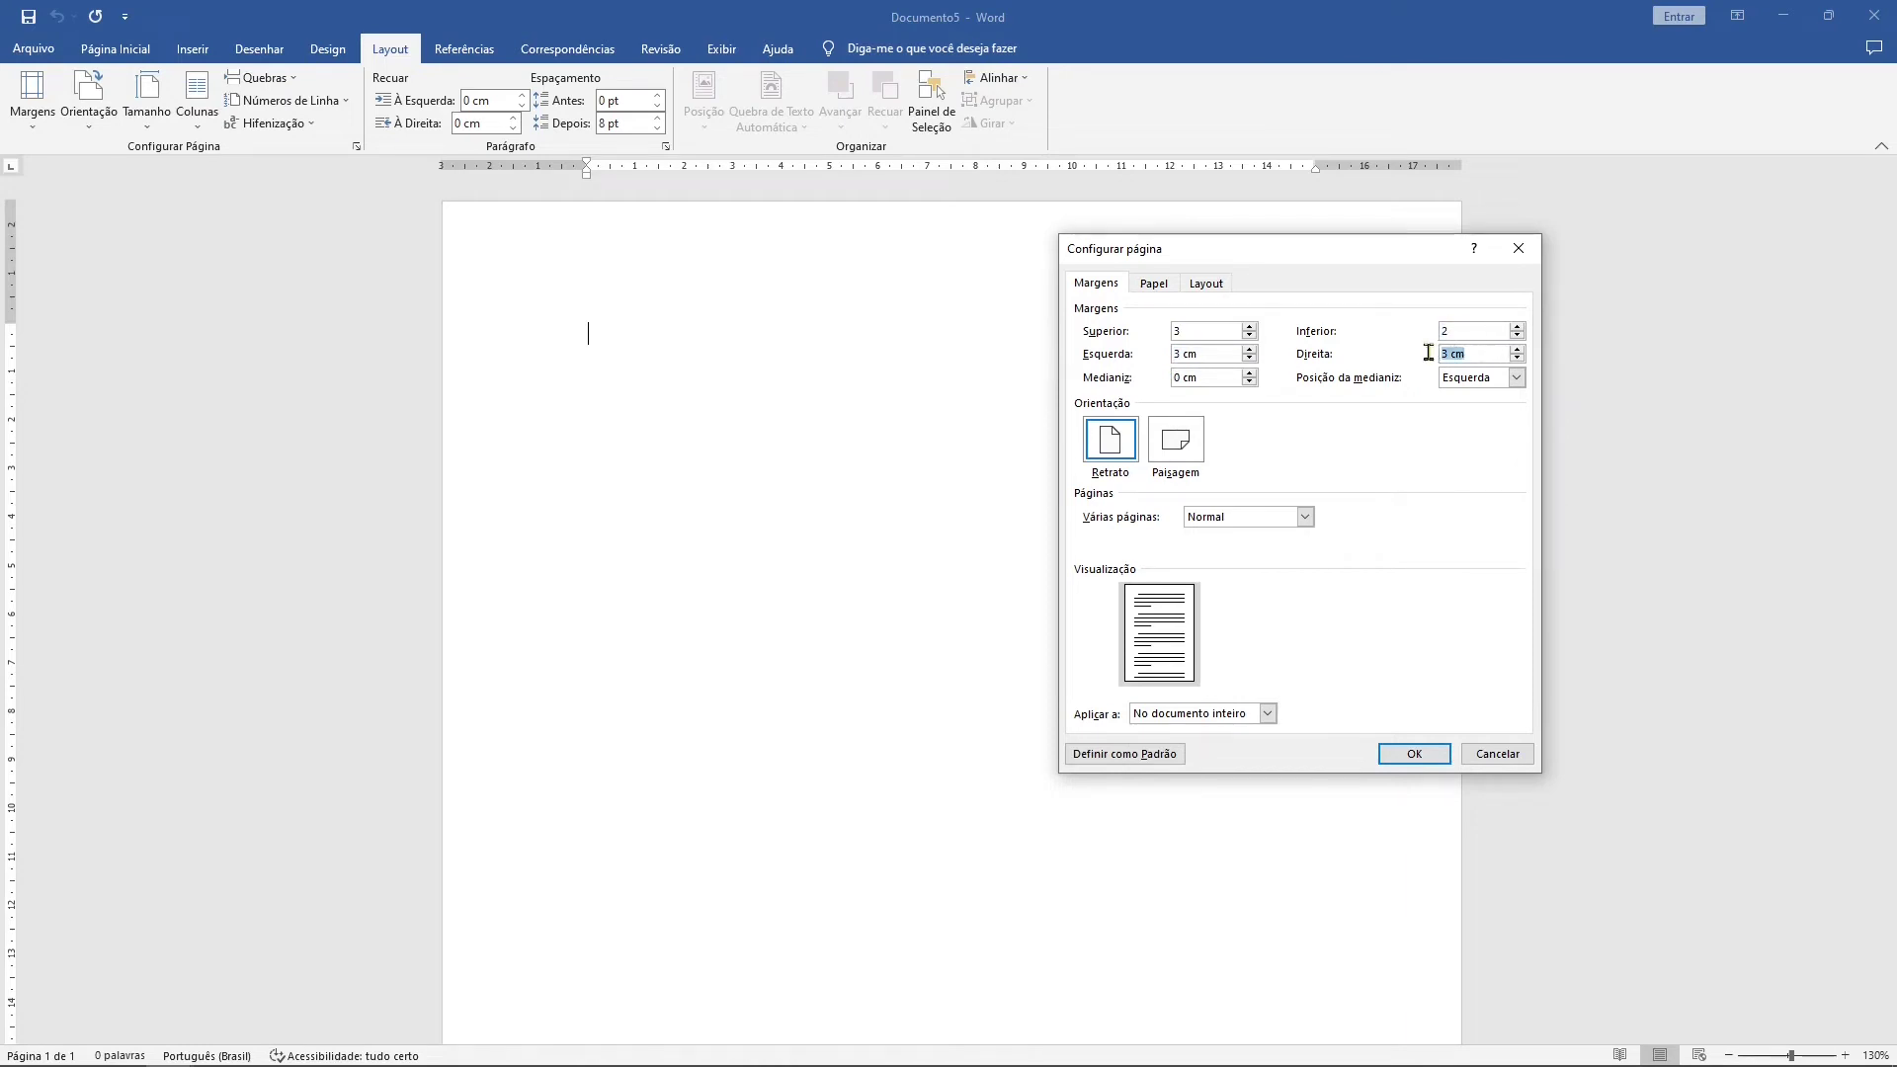
text(2)
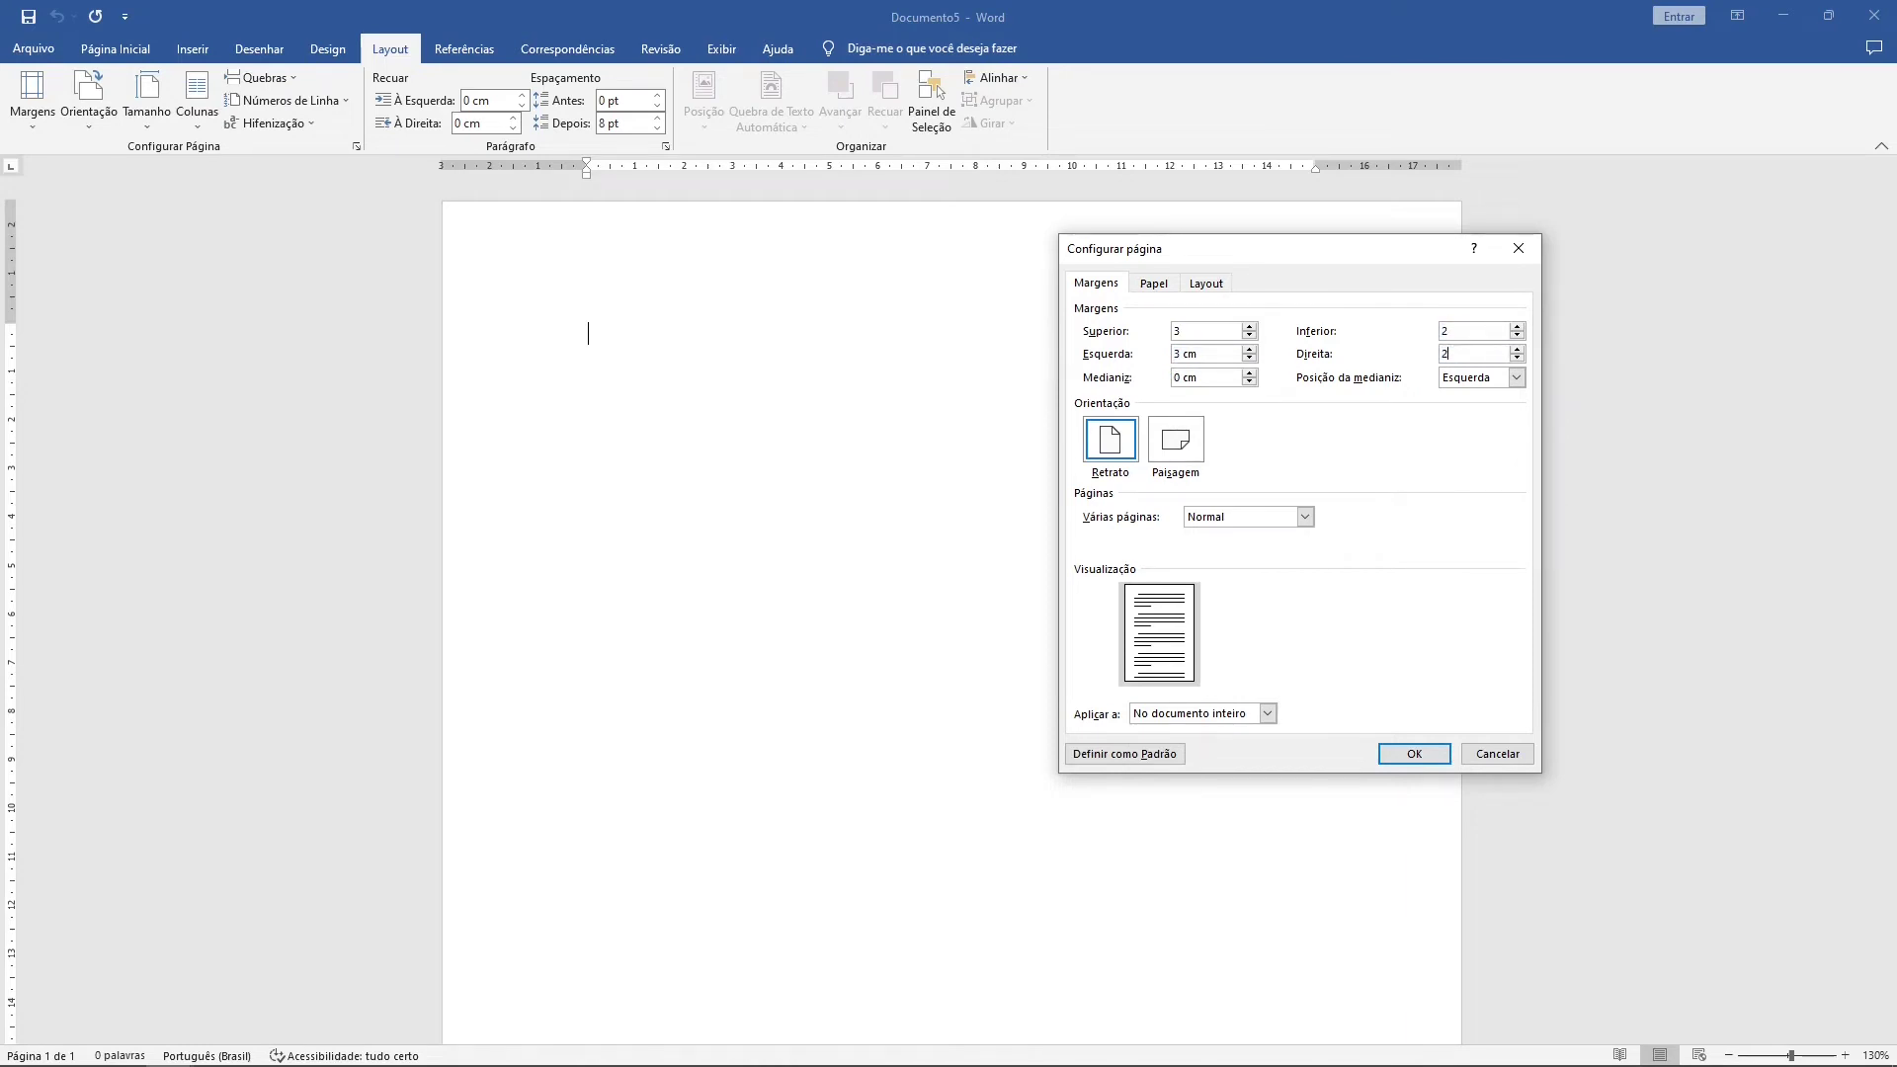
click(1414, 753)
click(139, 48)
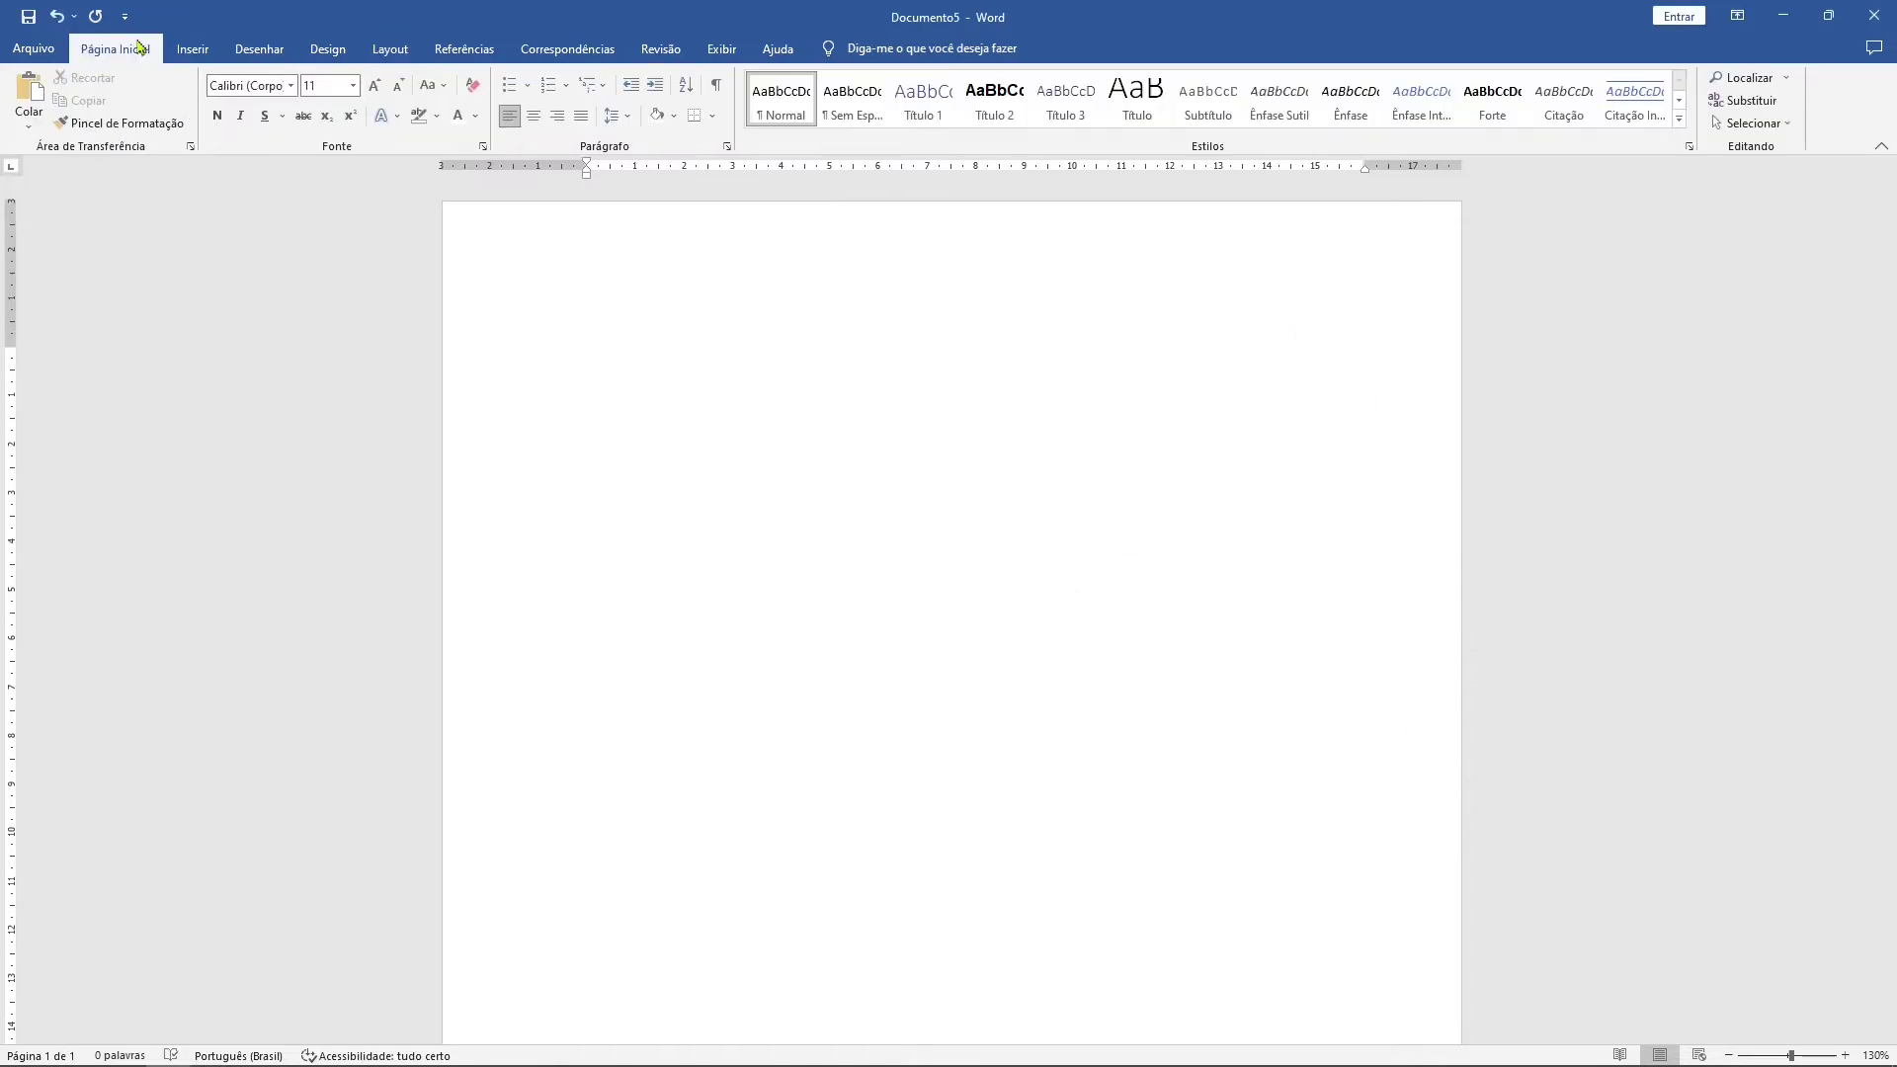
click(291, 86)
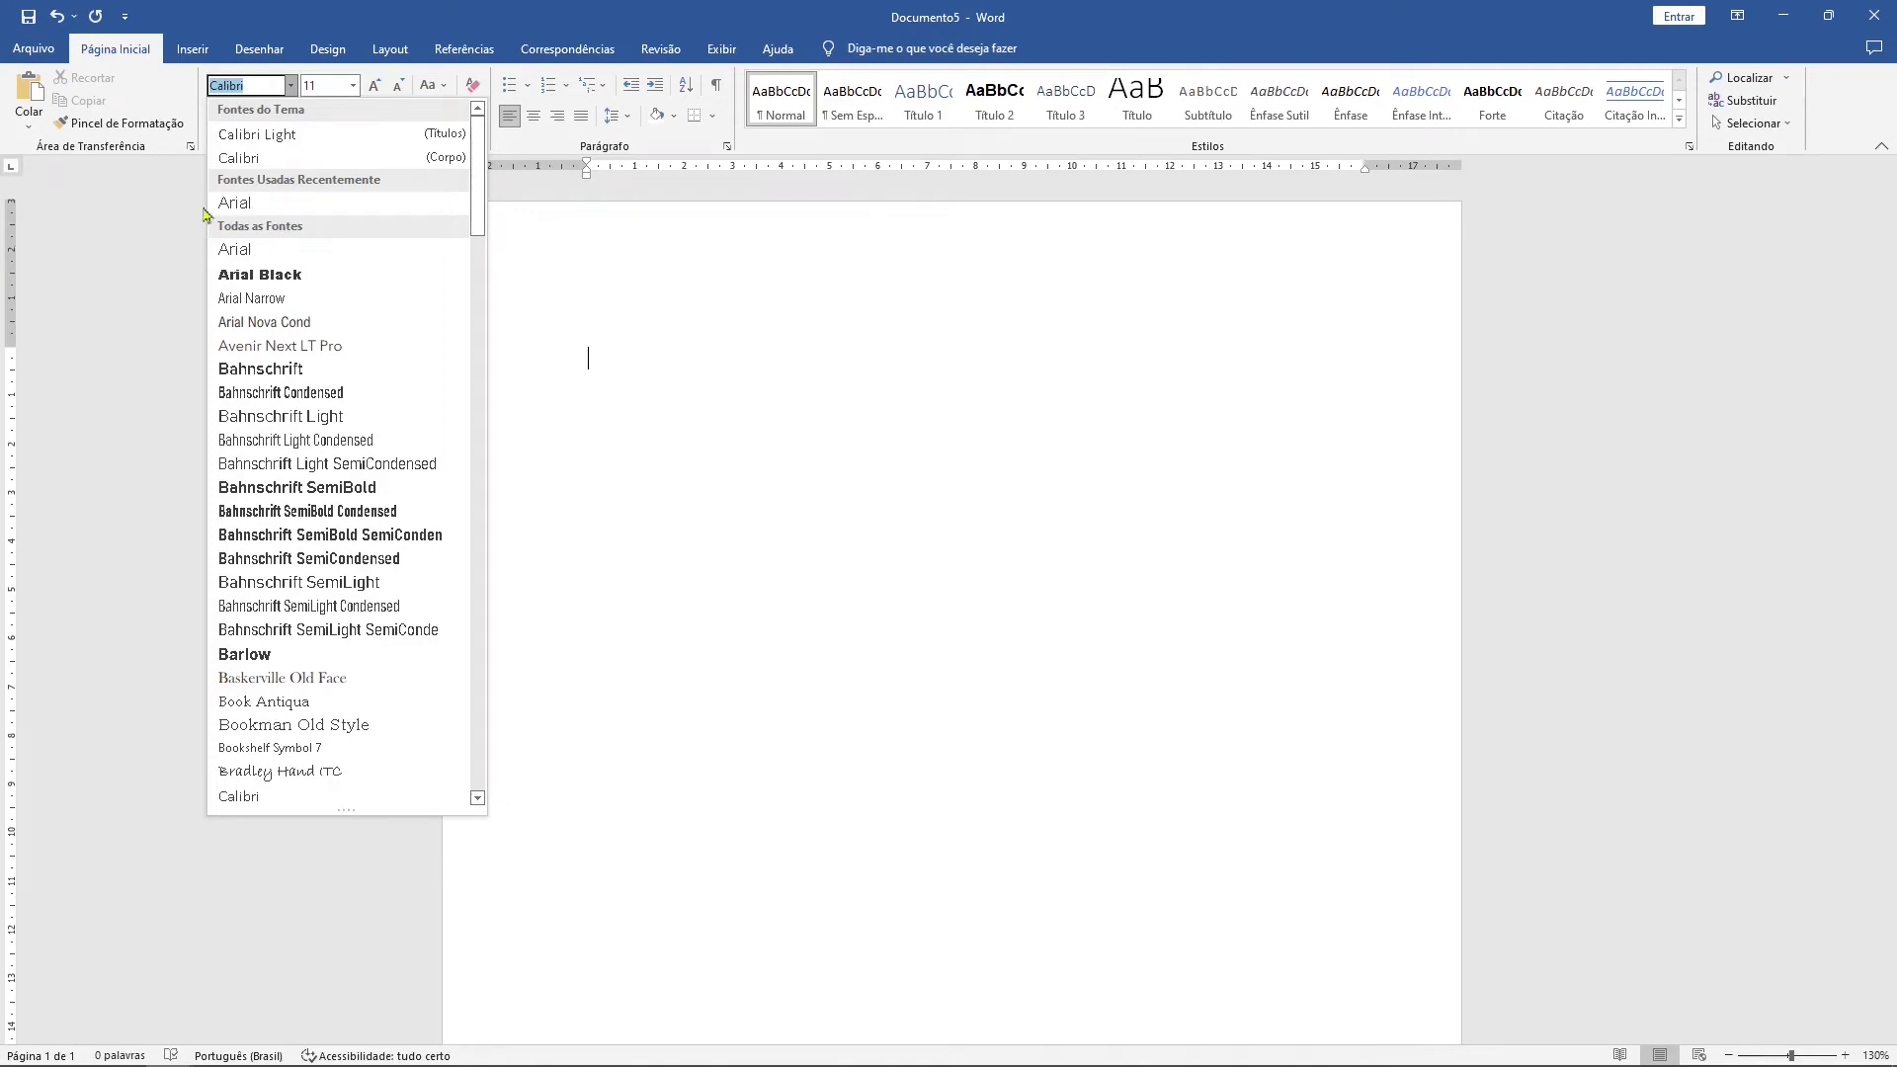
Set the font to Arial, size 12.
click(260, 206)
click(352, 86)
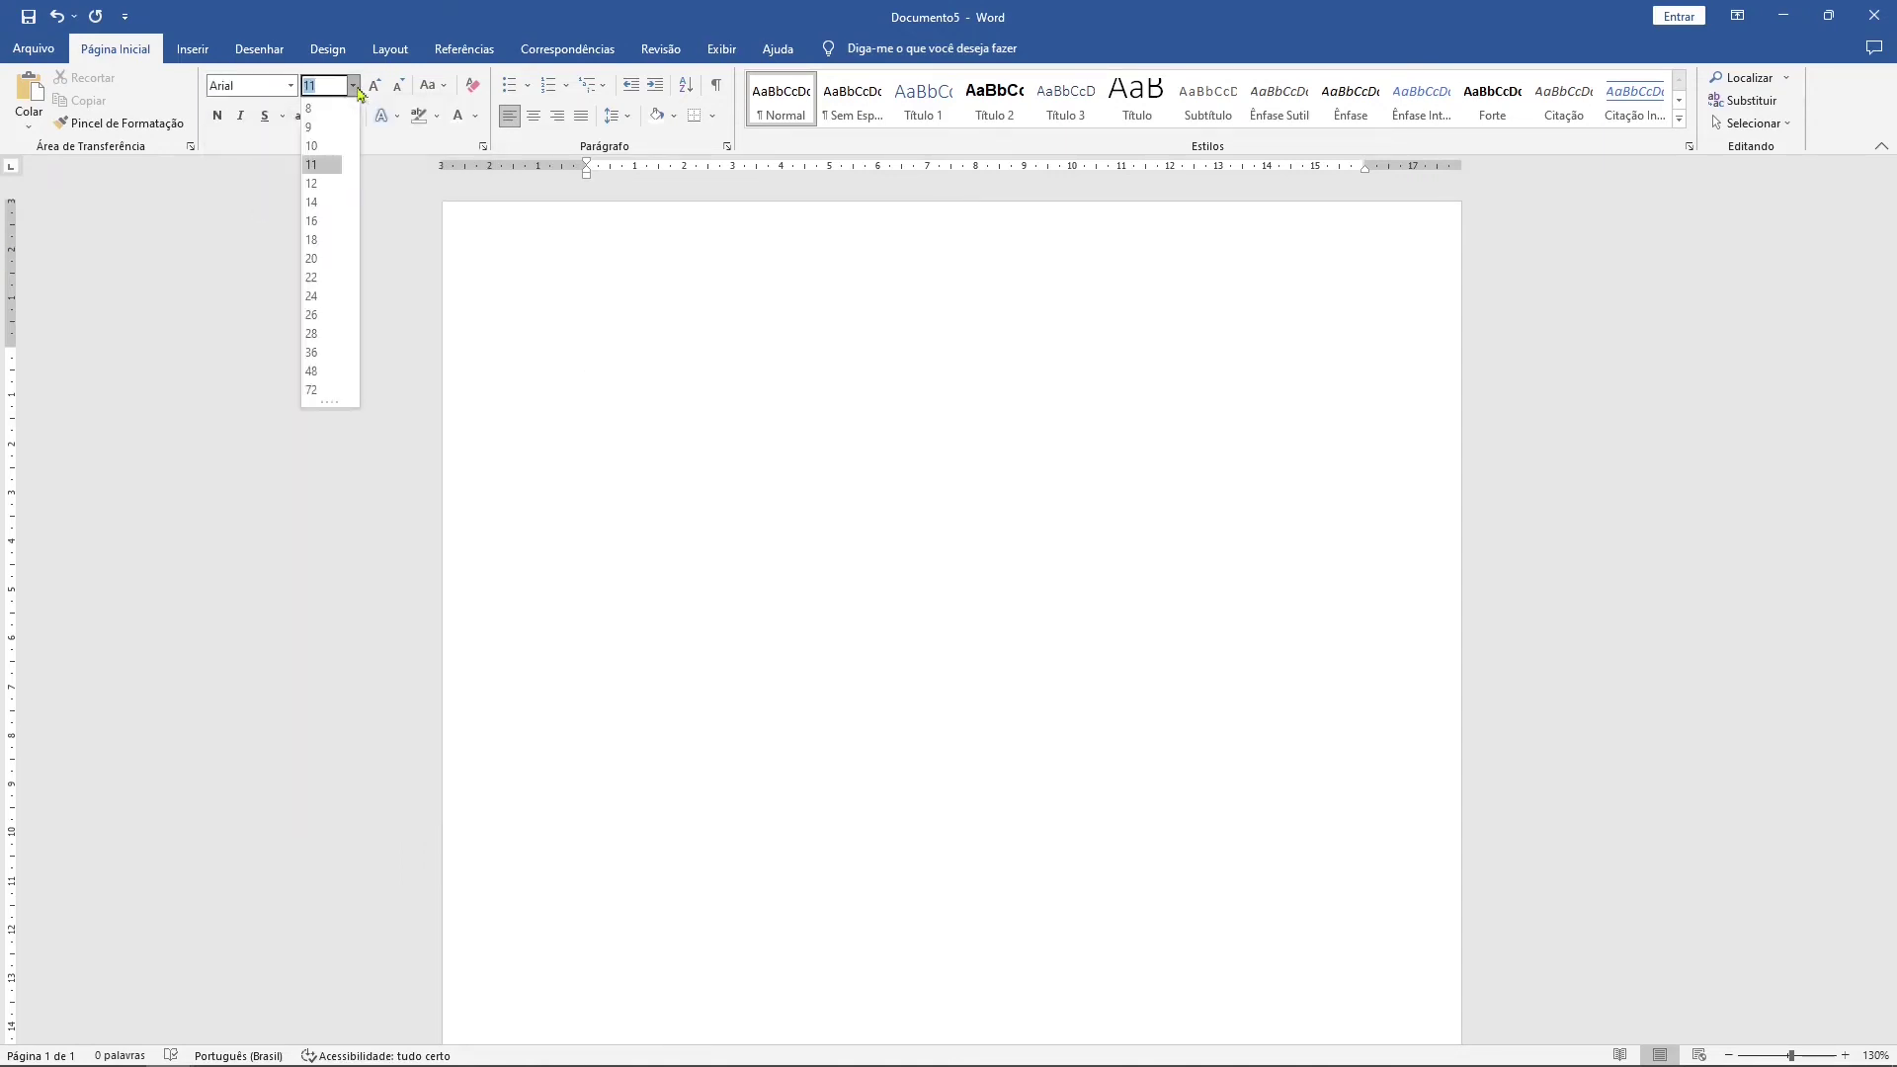
click(331, 180)
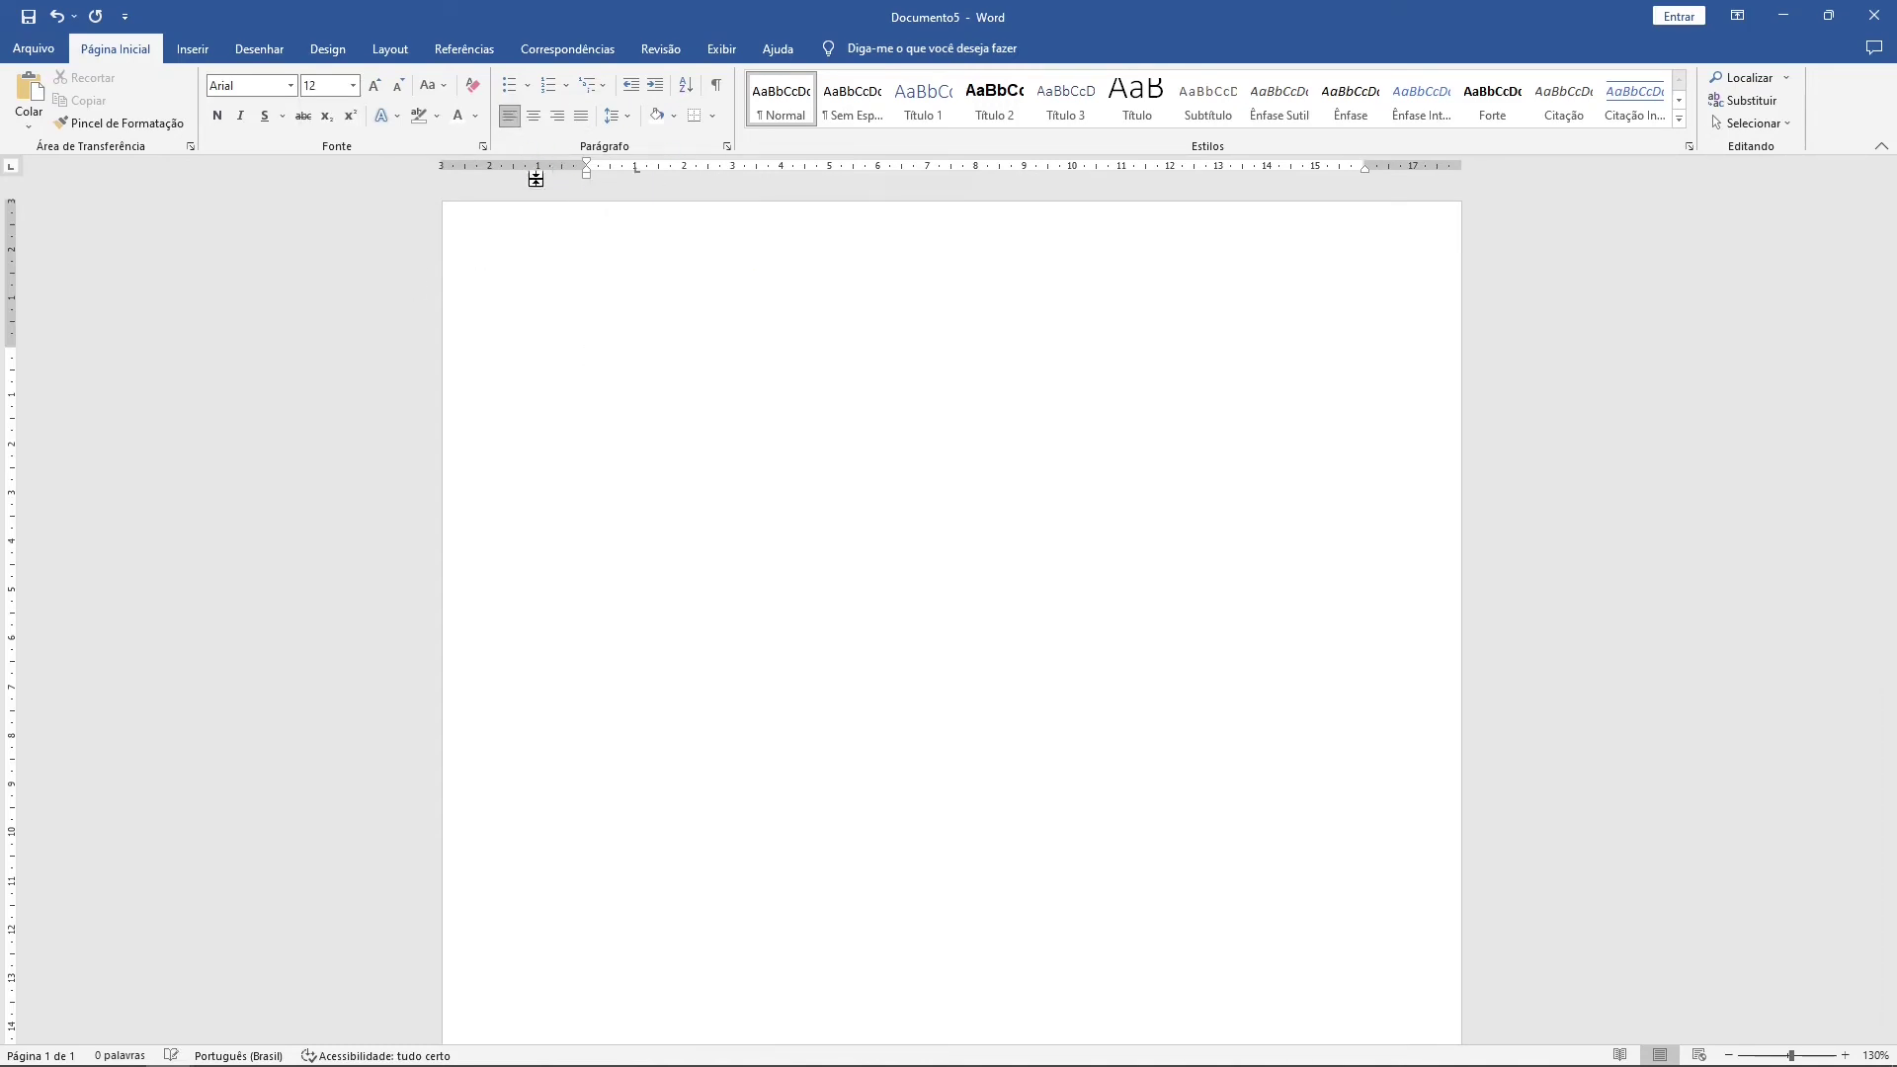
Set the paragraph to centred alignment, 0 pt spacing after, and 1,5 line spacing.
click(727, 148)
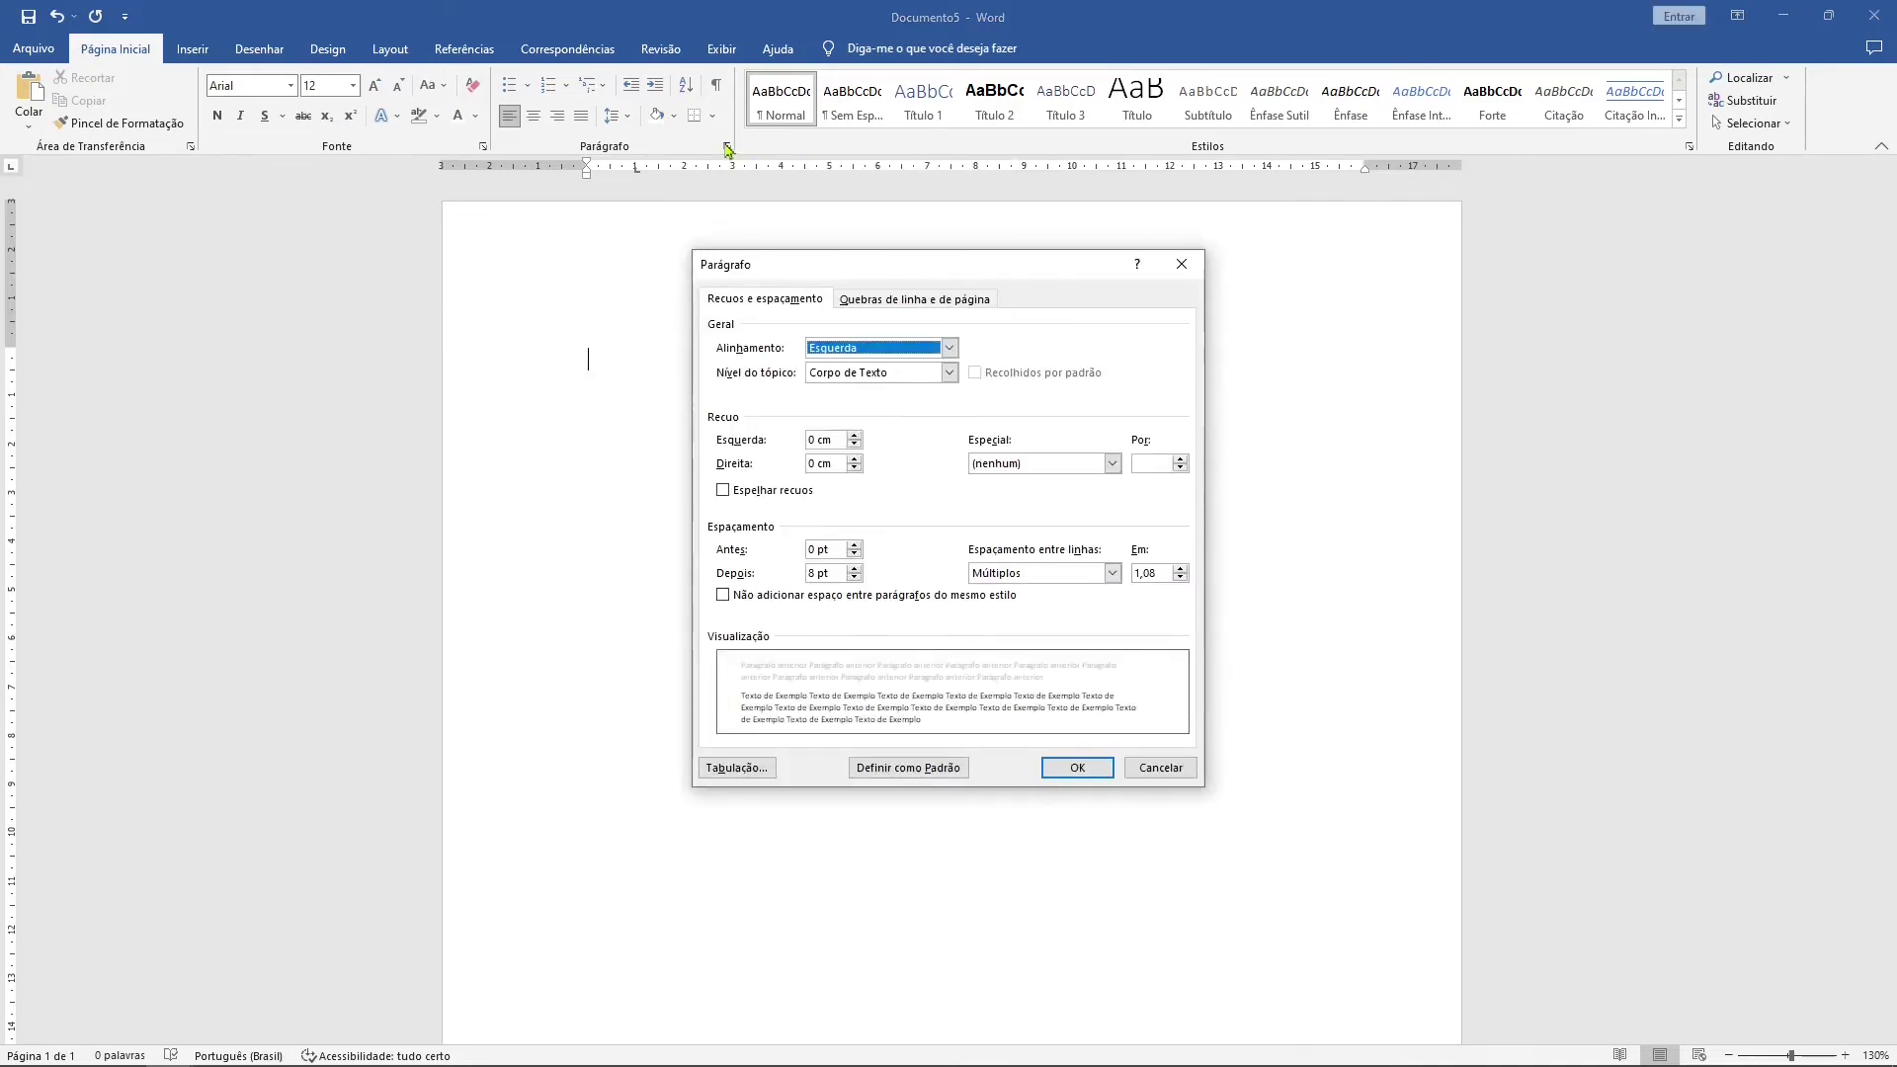
click(948, 347)
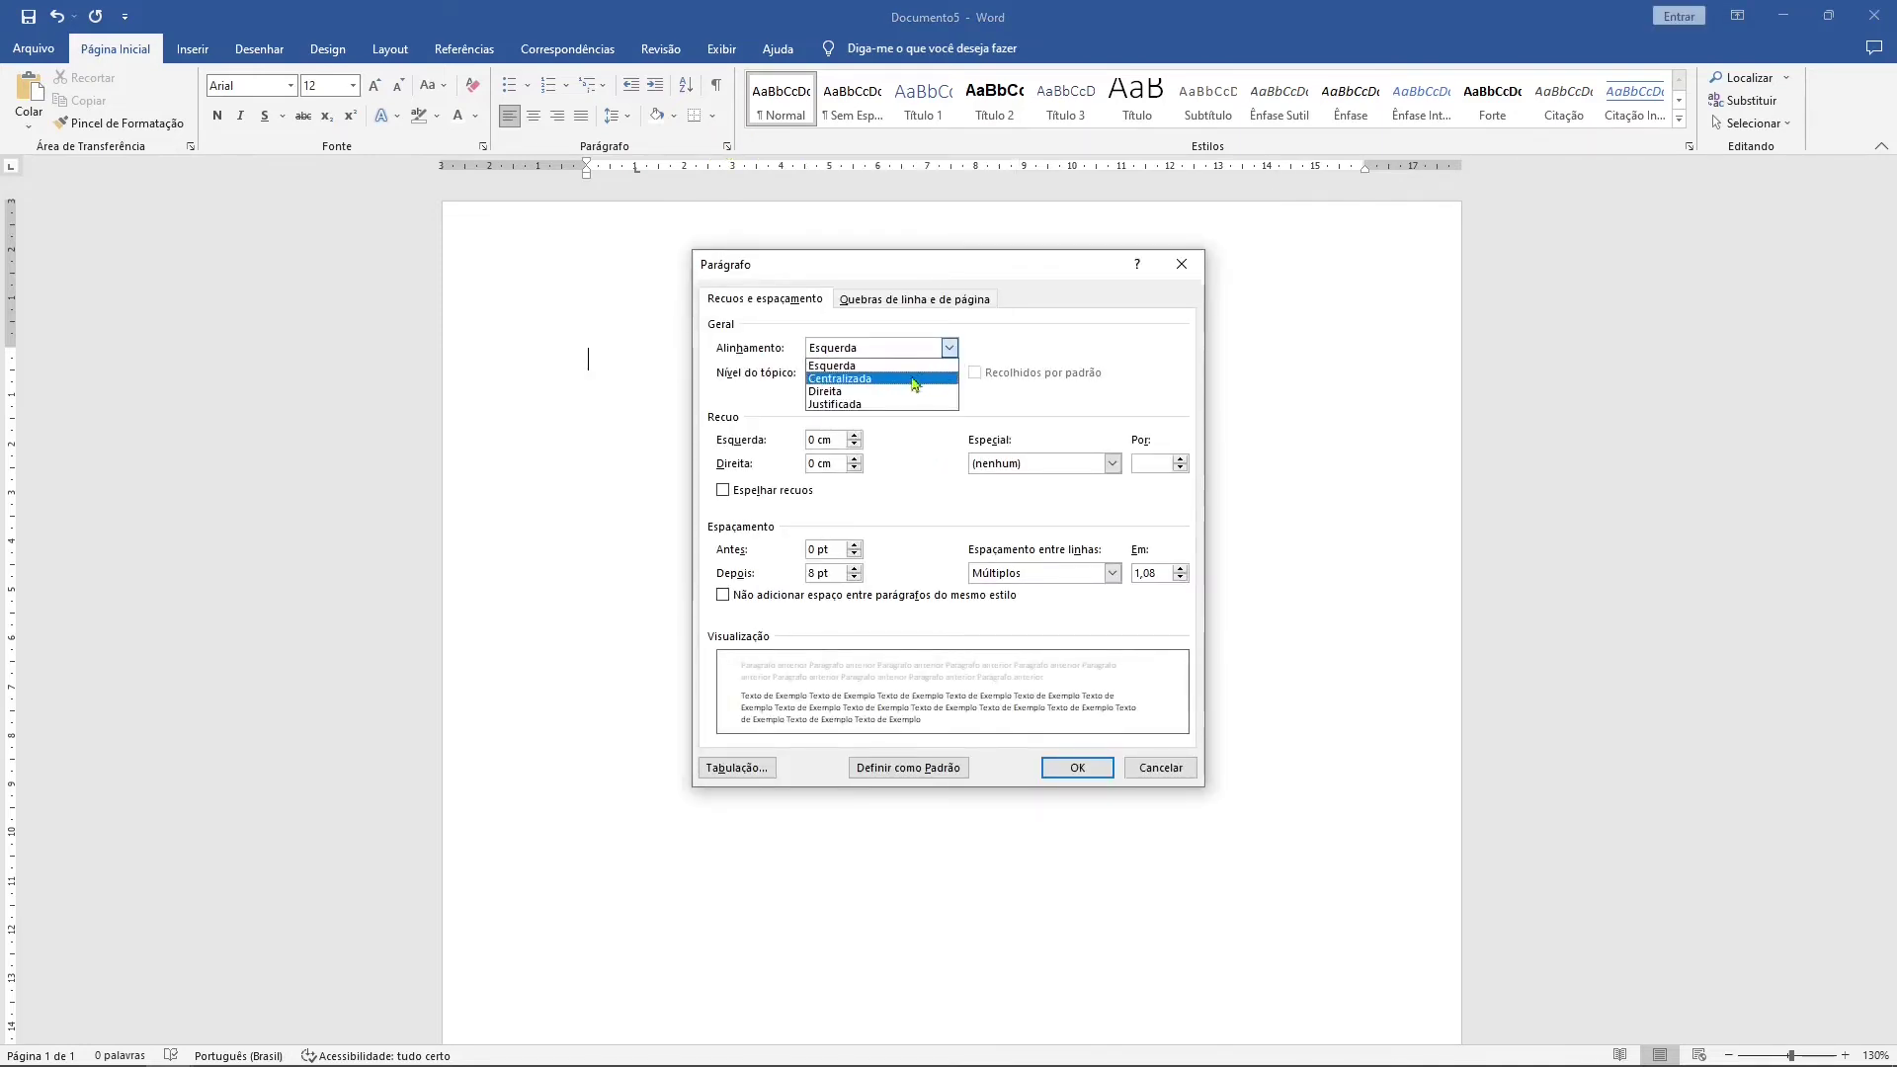
click(913, 379)
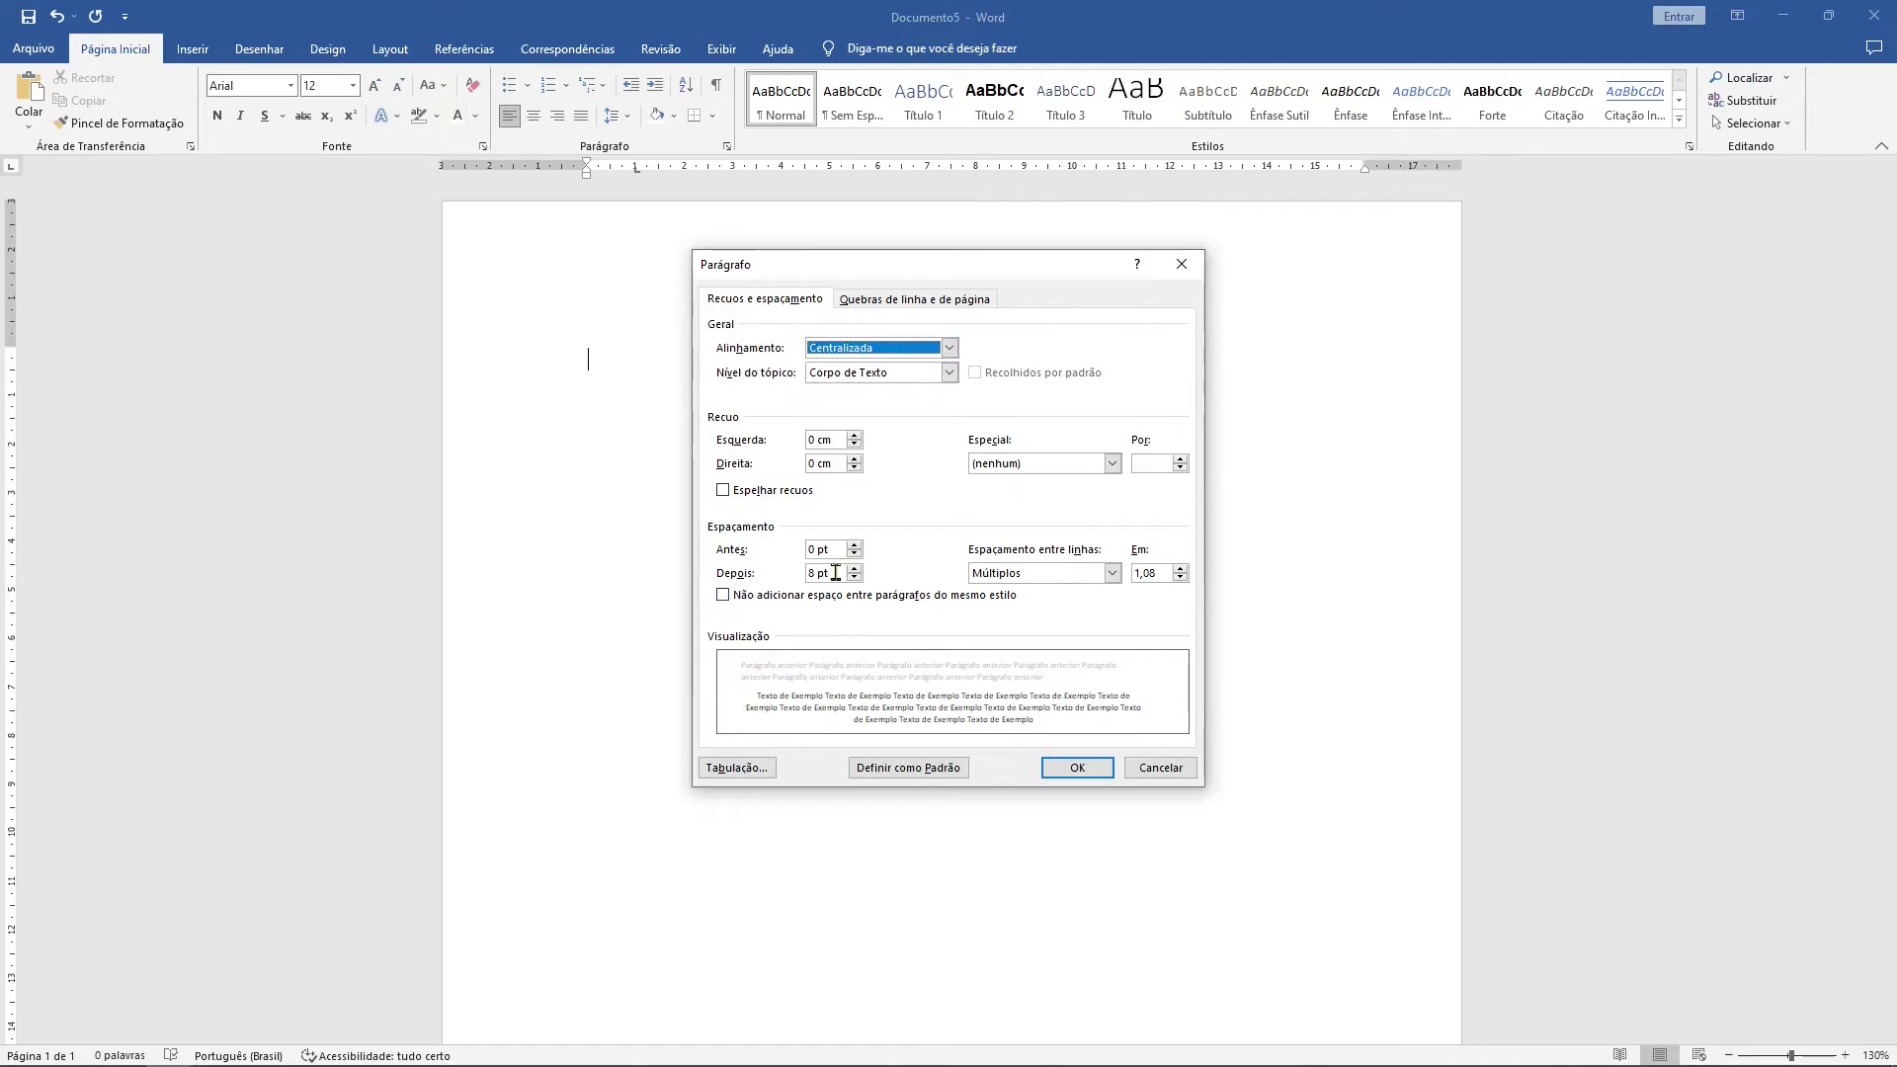
drag(835, 573, 785, 574)
text(0)
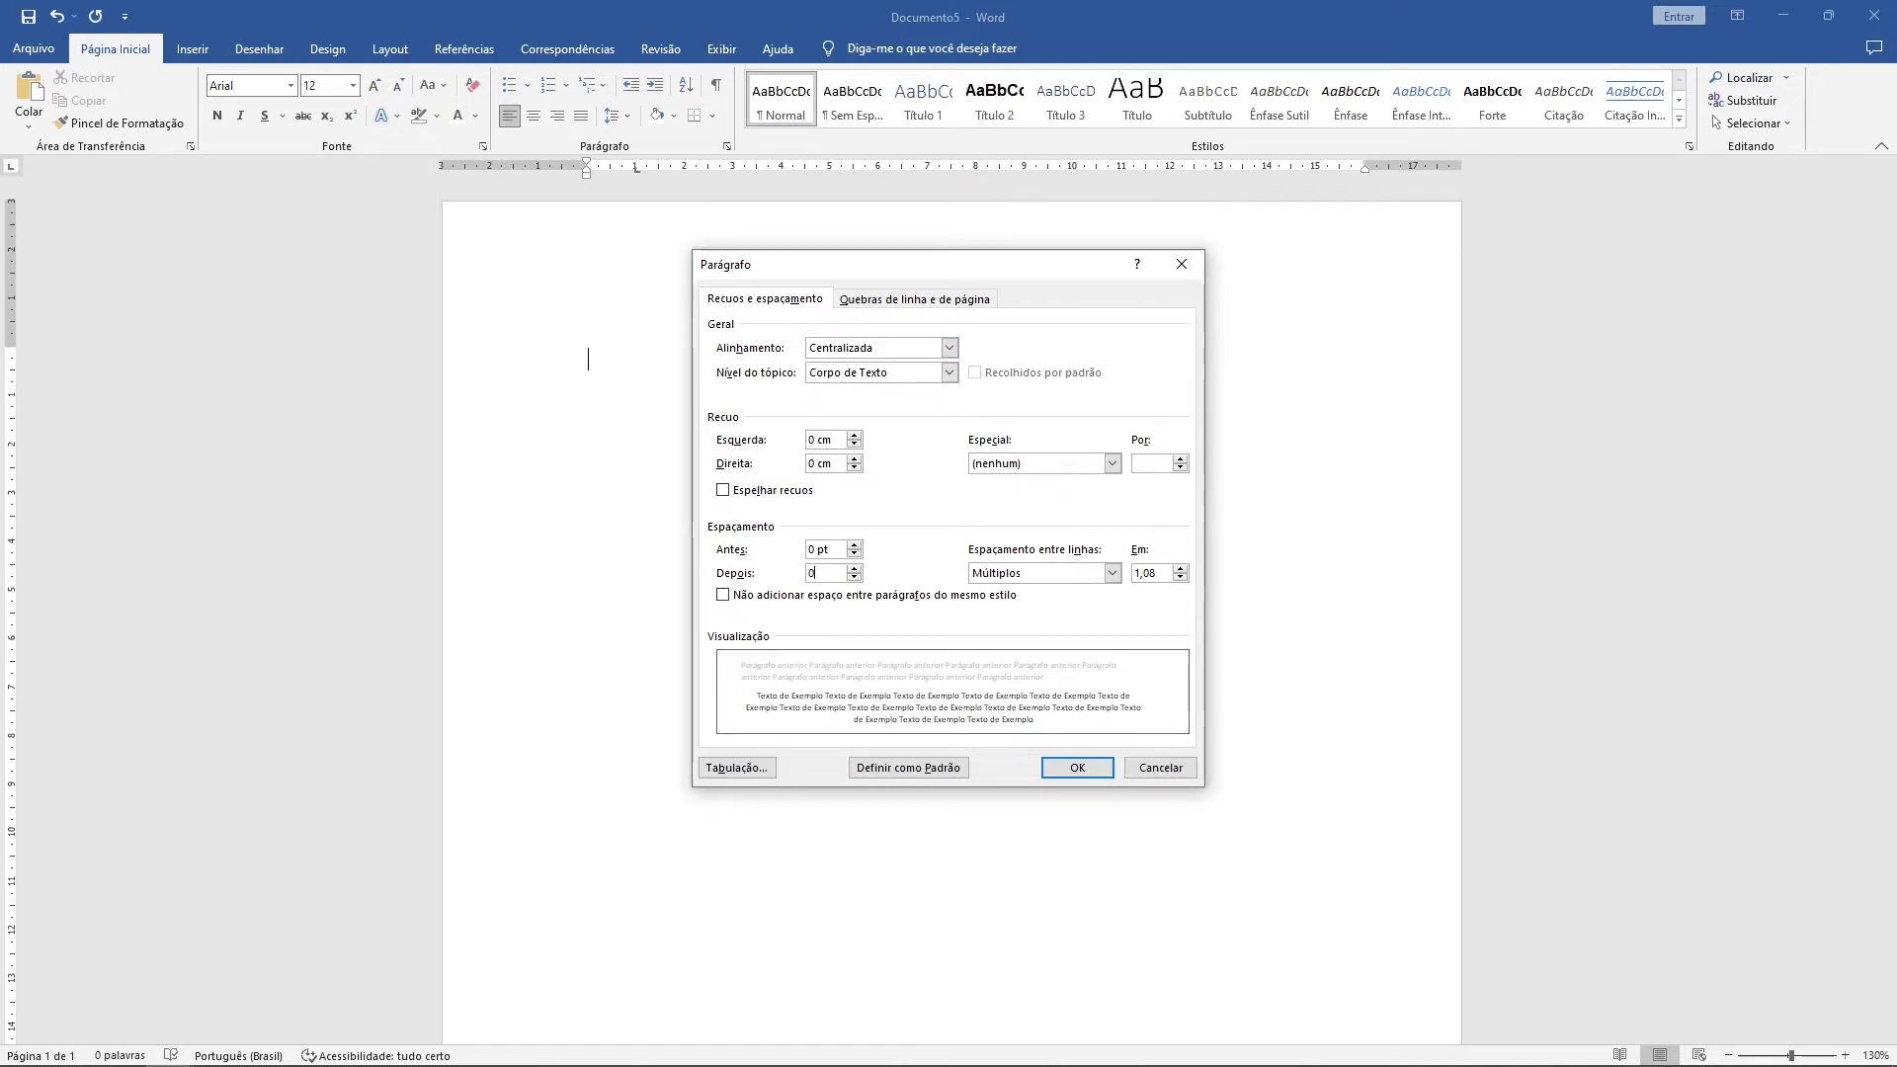
click(1113, 573)
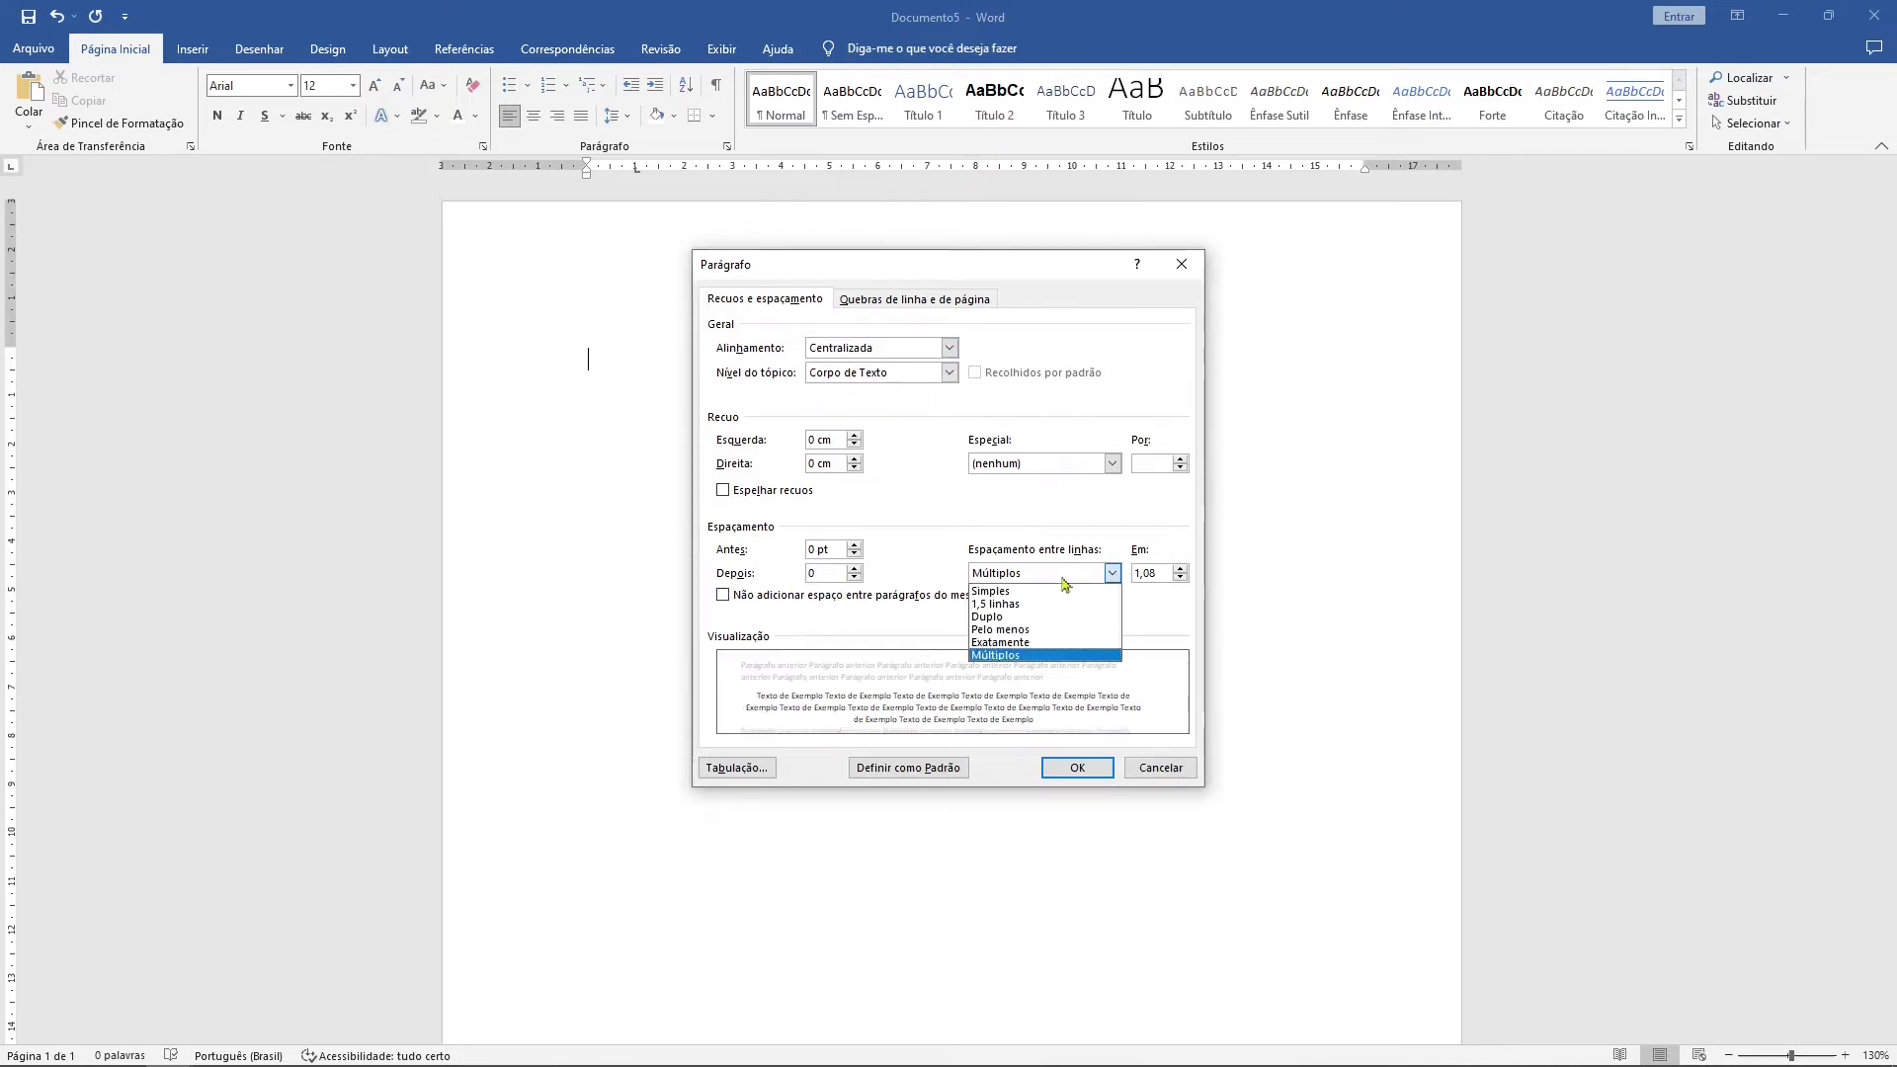
click(1047, 604)
click(1079, 768)
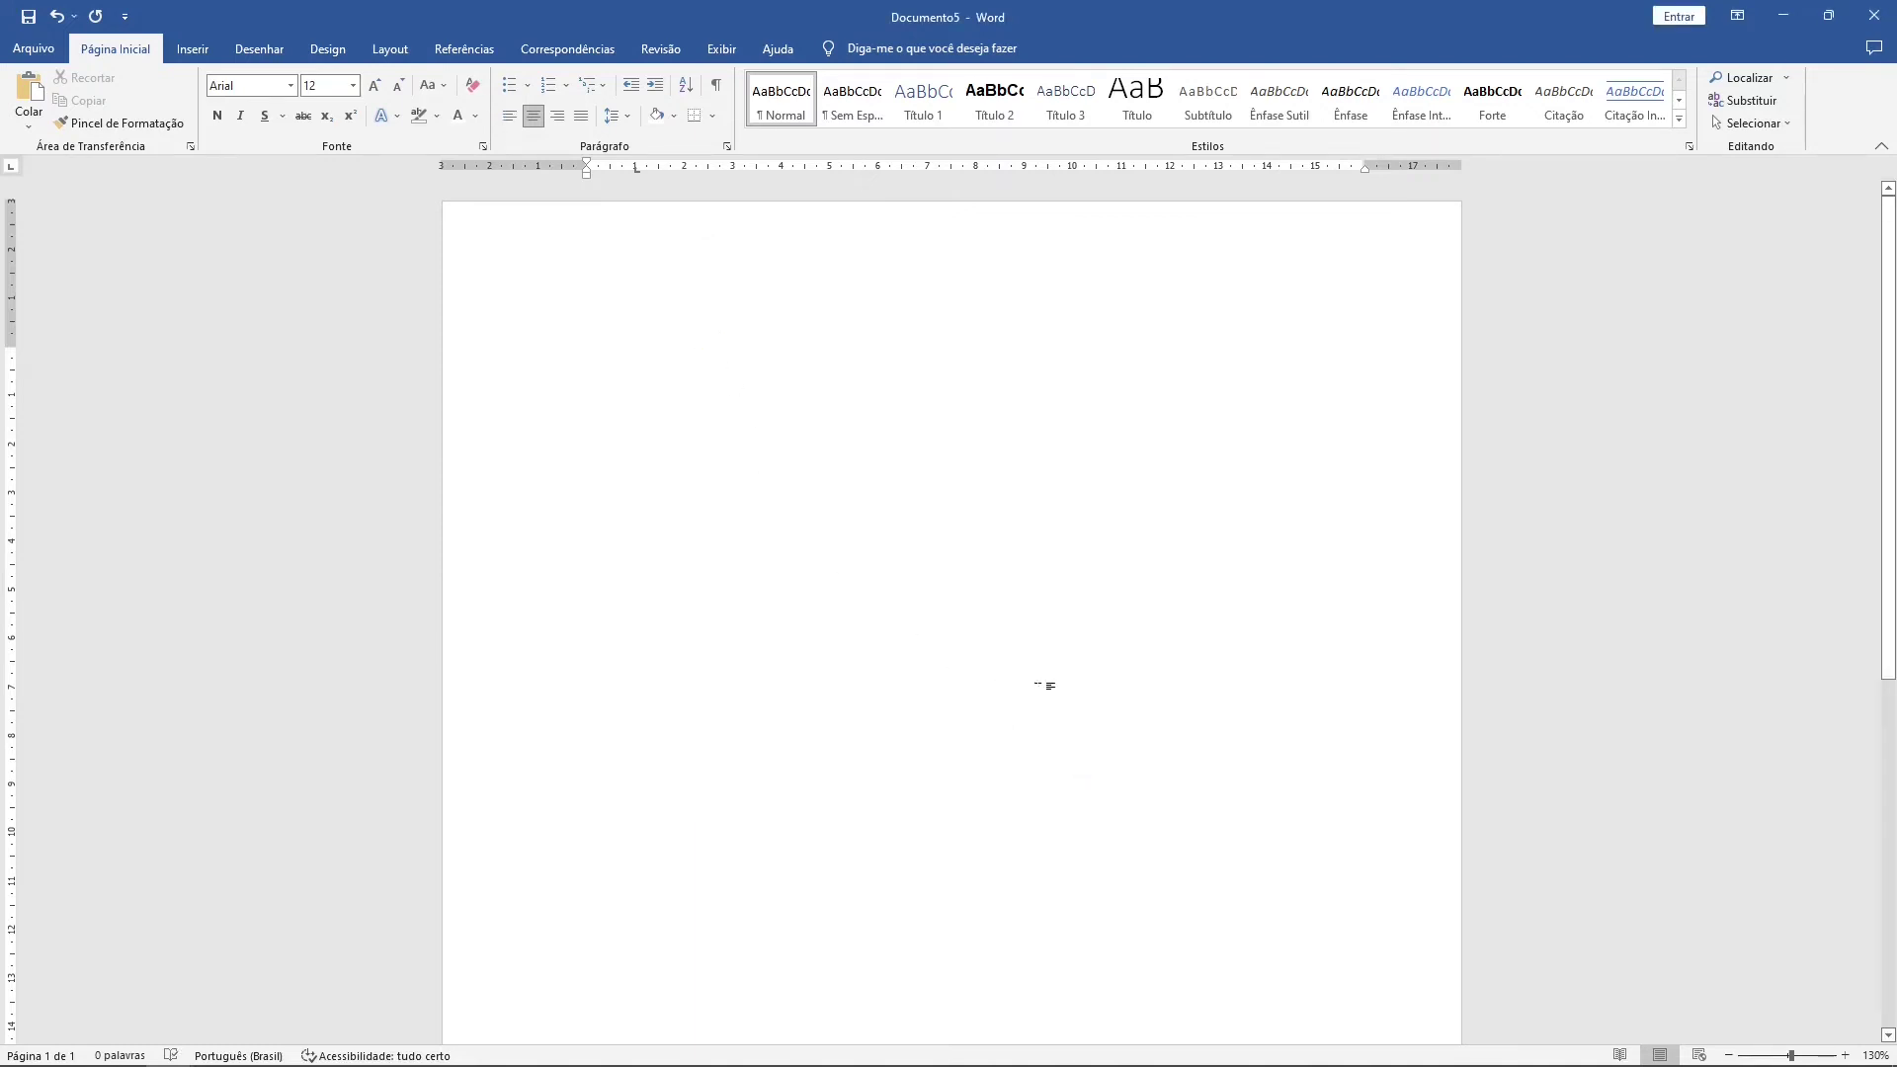
Type the bold heading UNIVERSIDADE FEDERAL DO RIO GRANDE DO SUL followed by blank lines.
click(217, 115)
text(UNIVERSIDADE FEDERAL DO RIO GRANDE DO SUL)
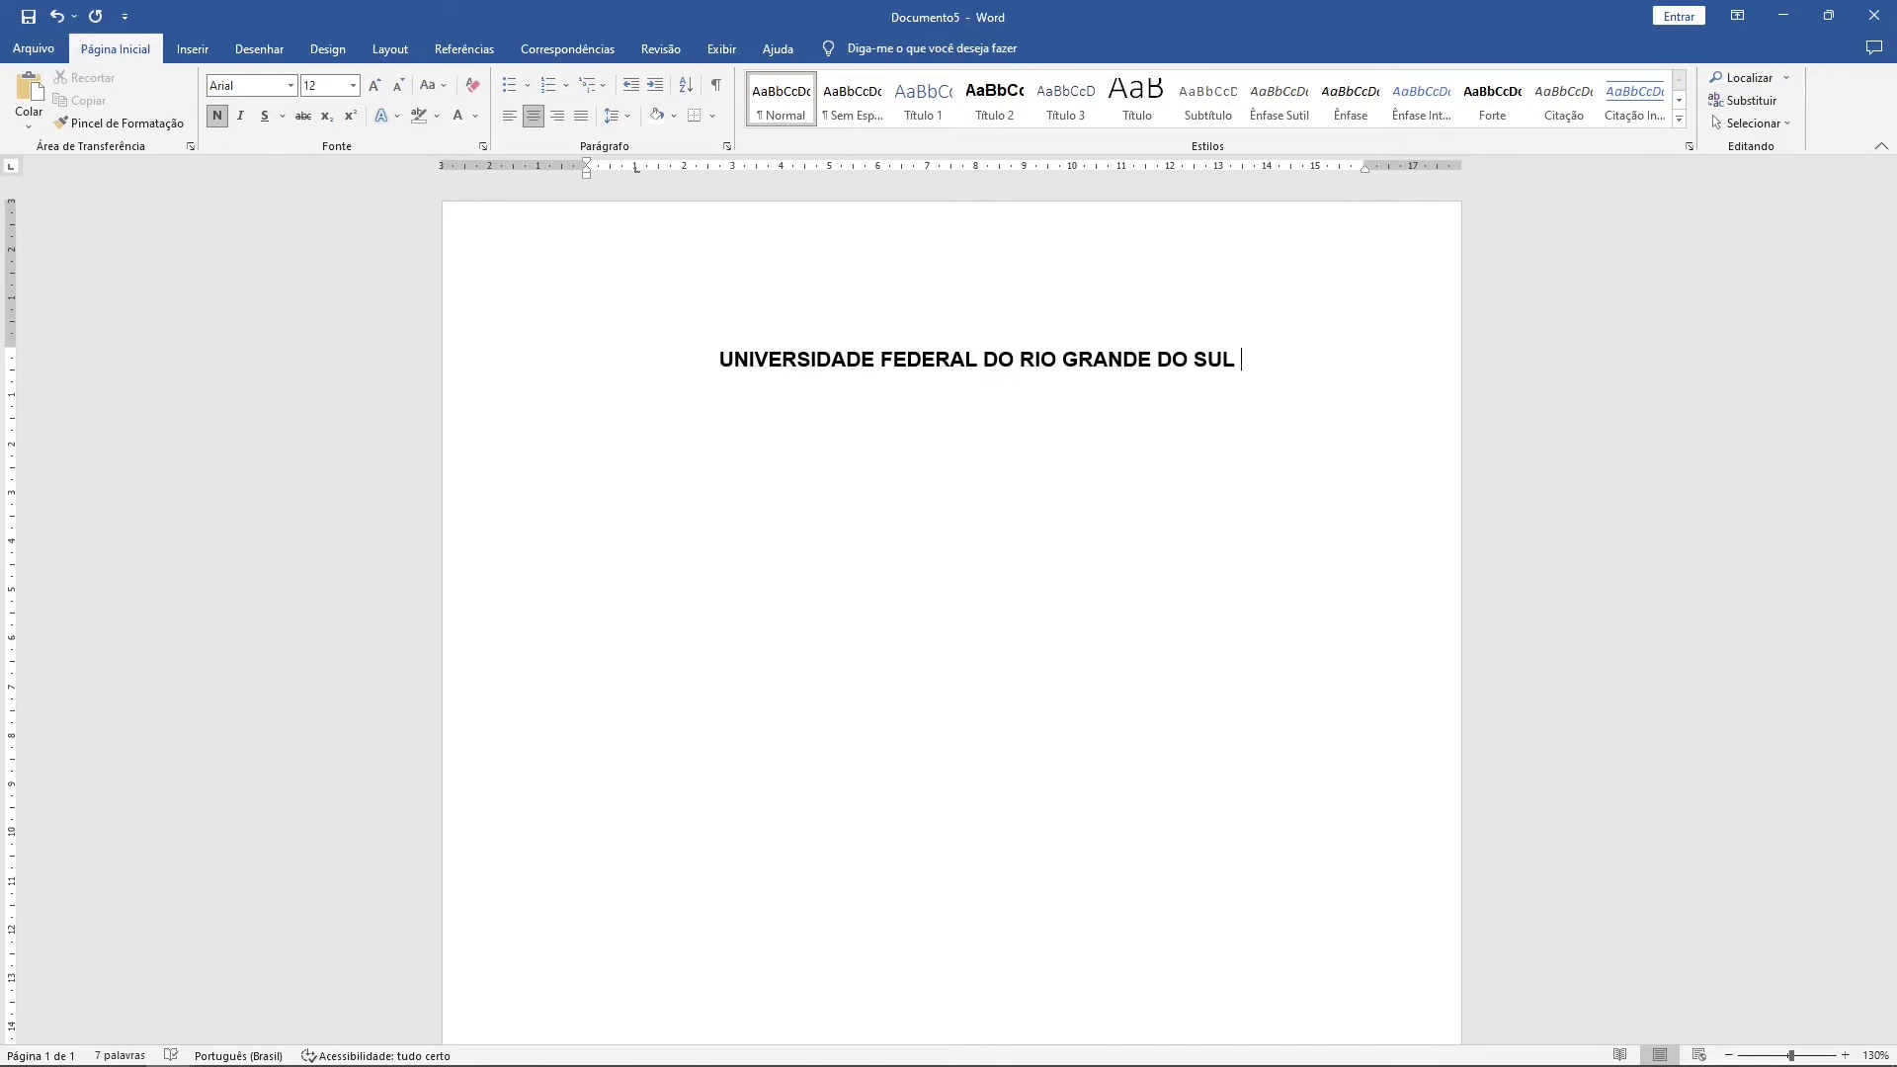
key(Return)
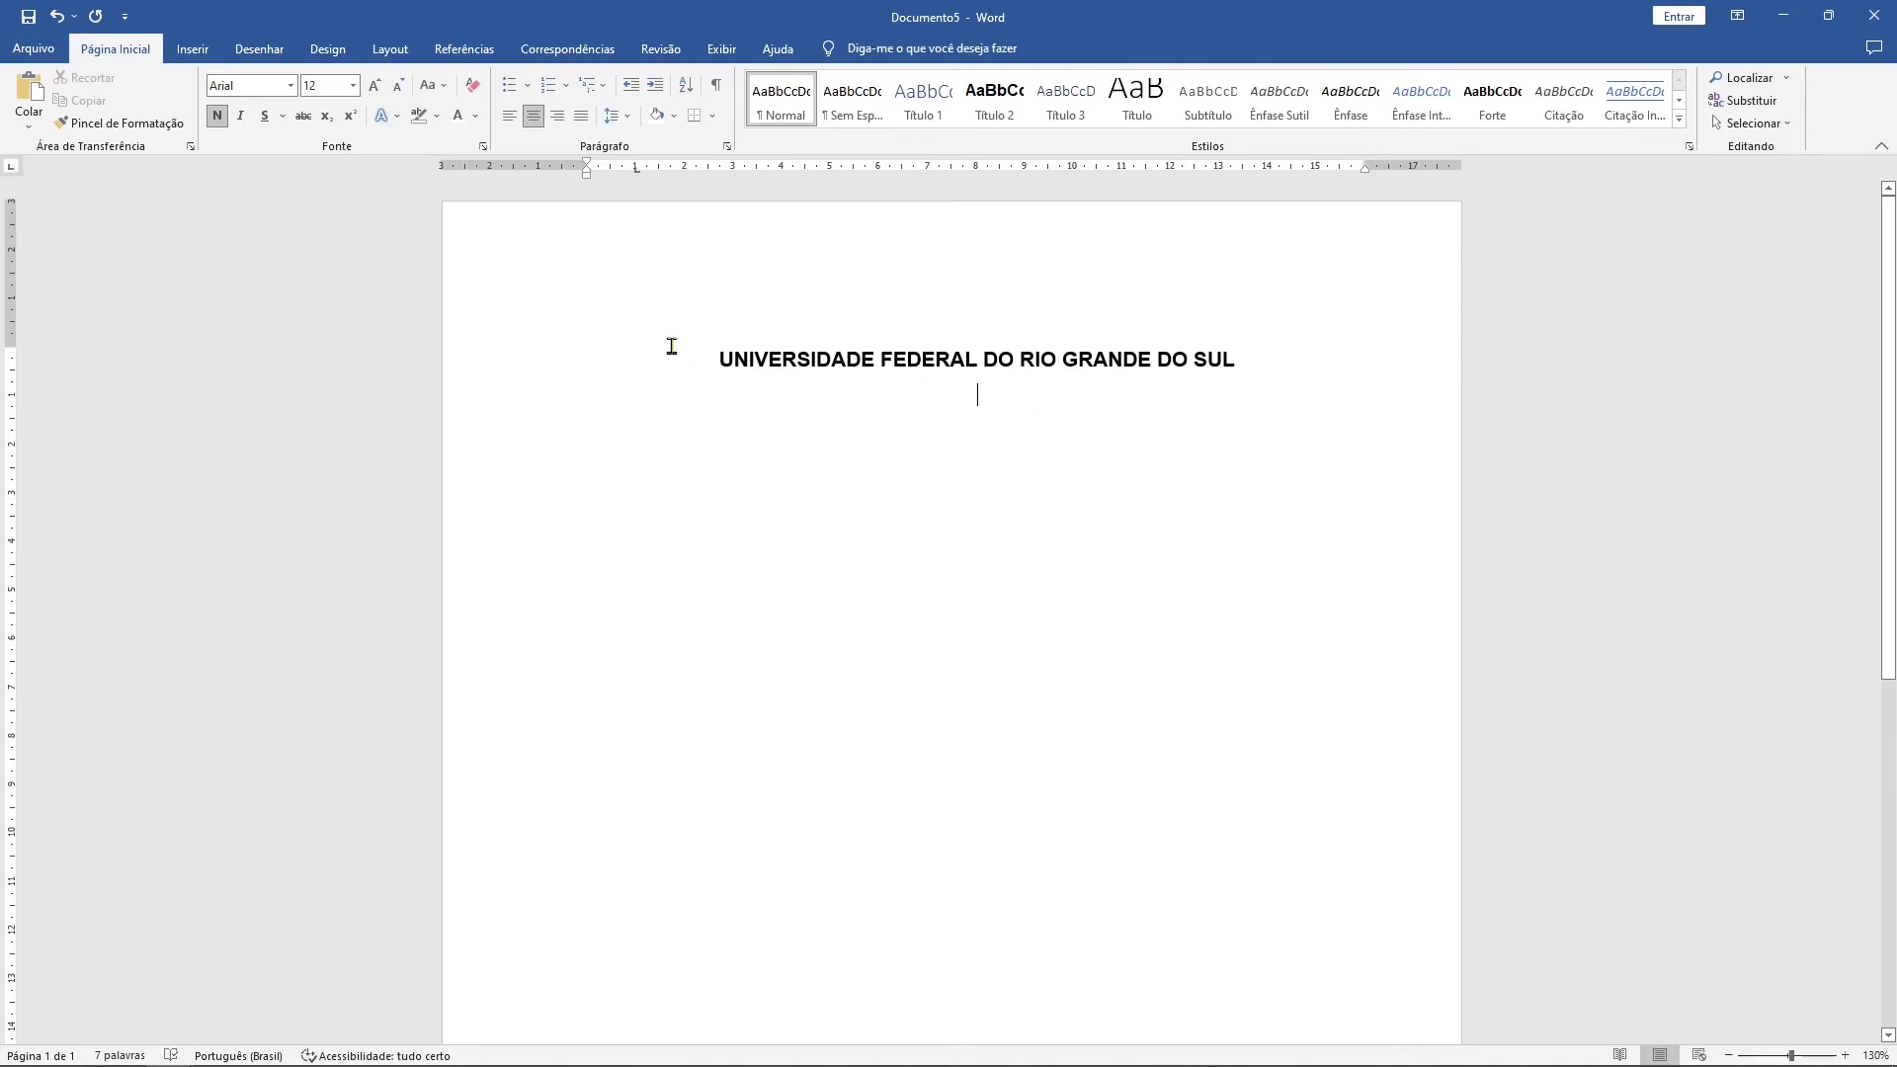
drag(1221, 378, 732, 369)
click(820, 432)
click(1253, 362)
key(Down)
Type the author's name in regular text below, then remove the extra second name line.
click(216, 115)
text(Pedro da Silva)
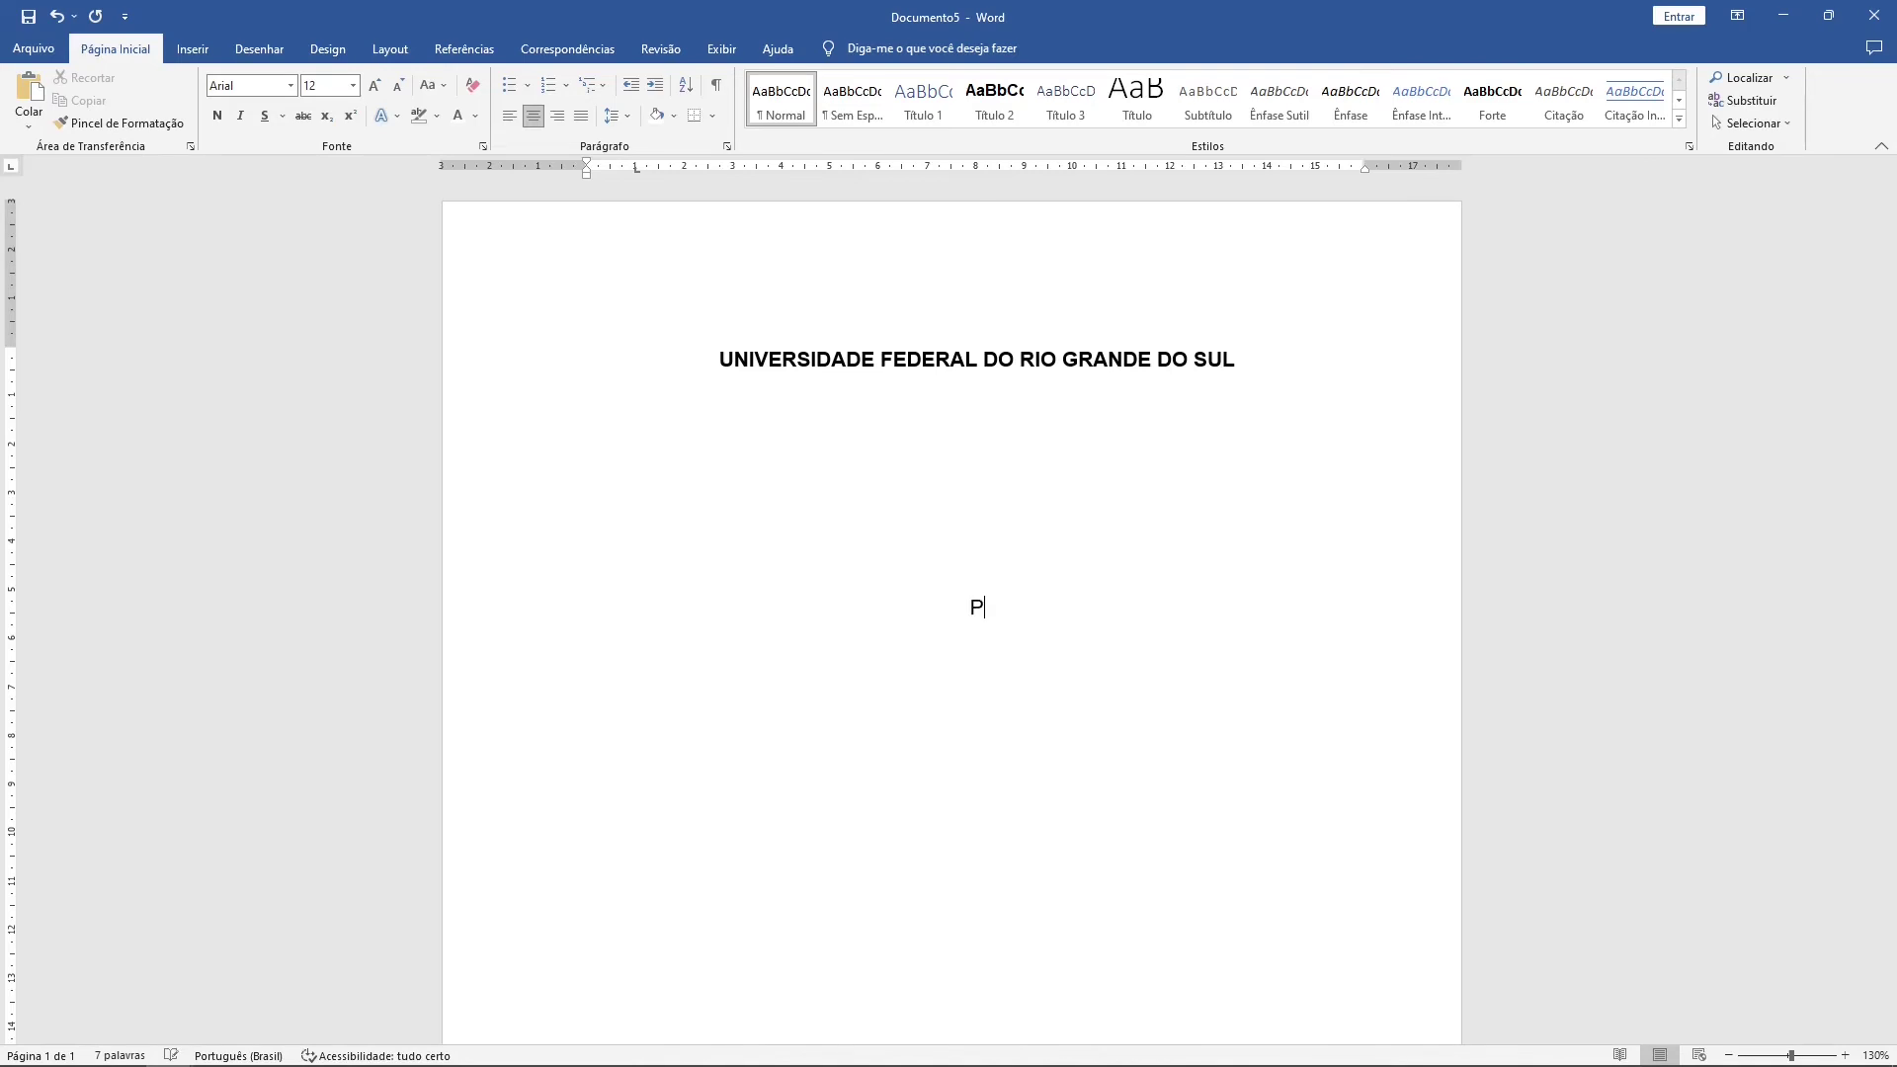
key(Return)
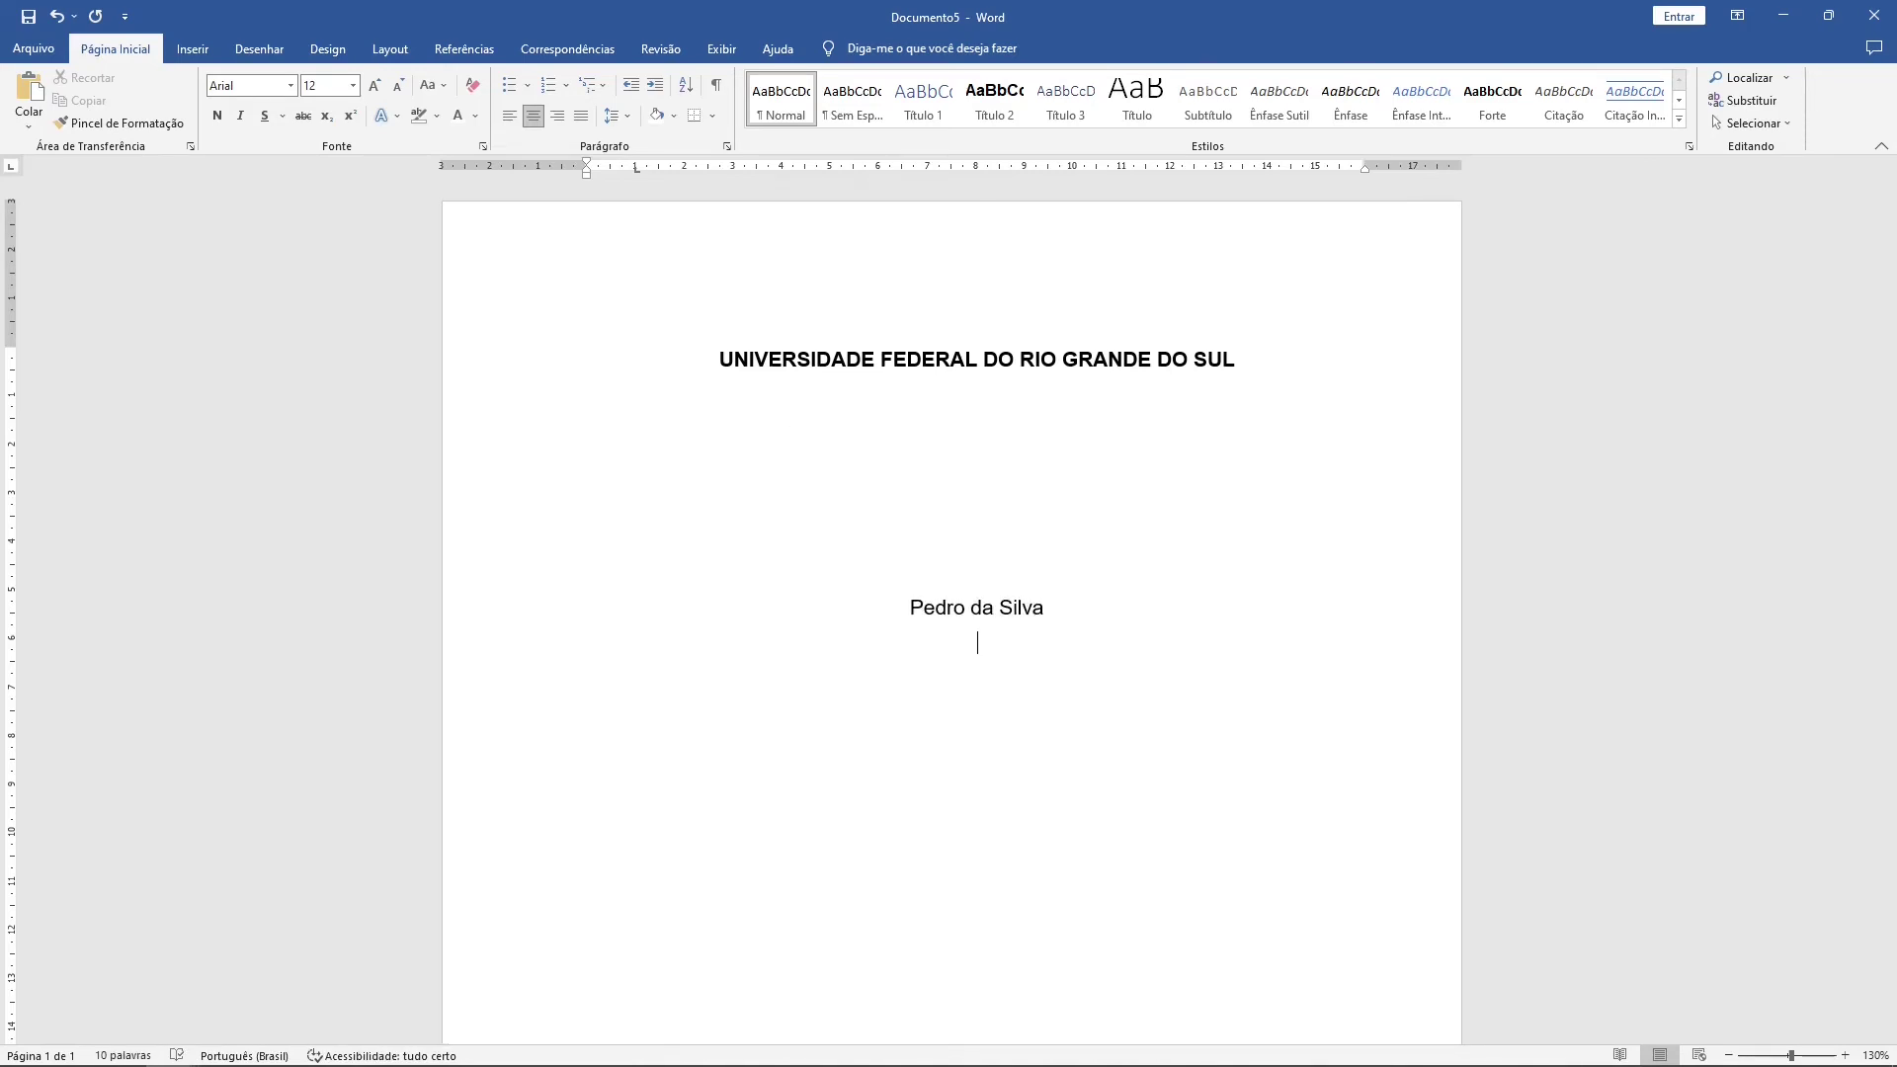
text(Ricad)
key(BackSpace)
text(rdo SOuza)
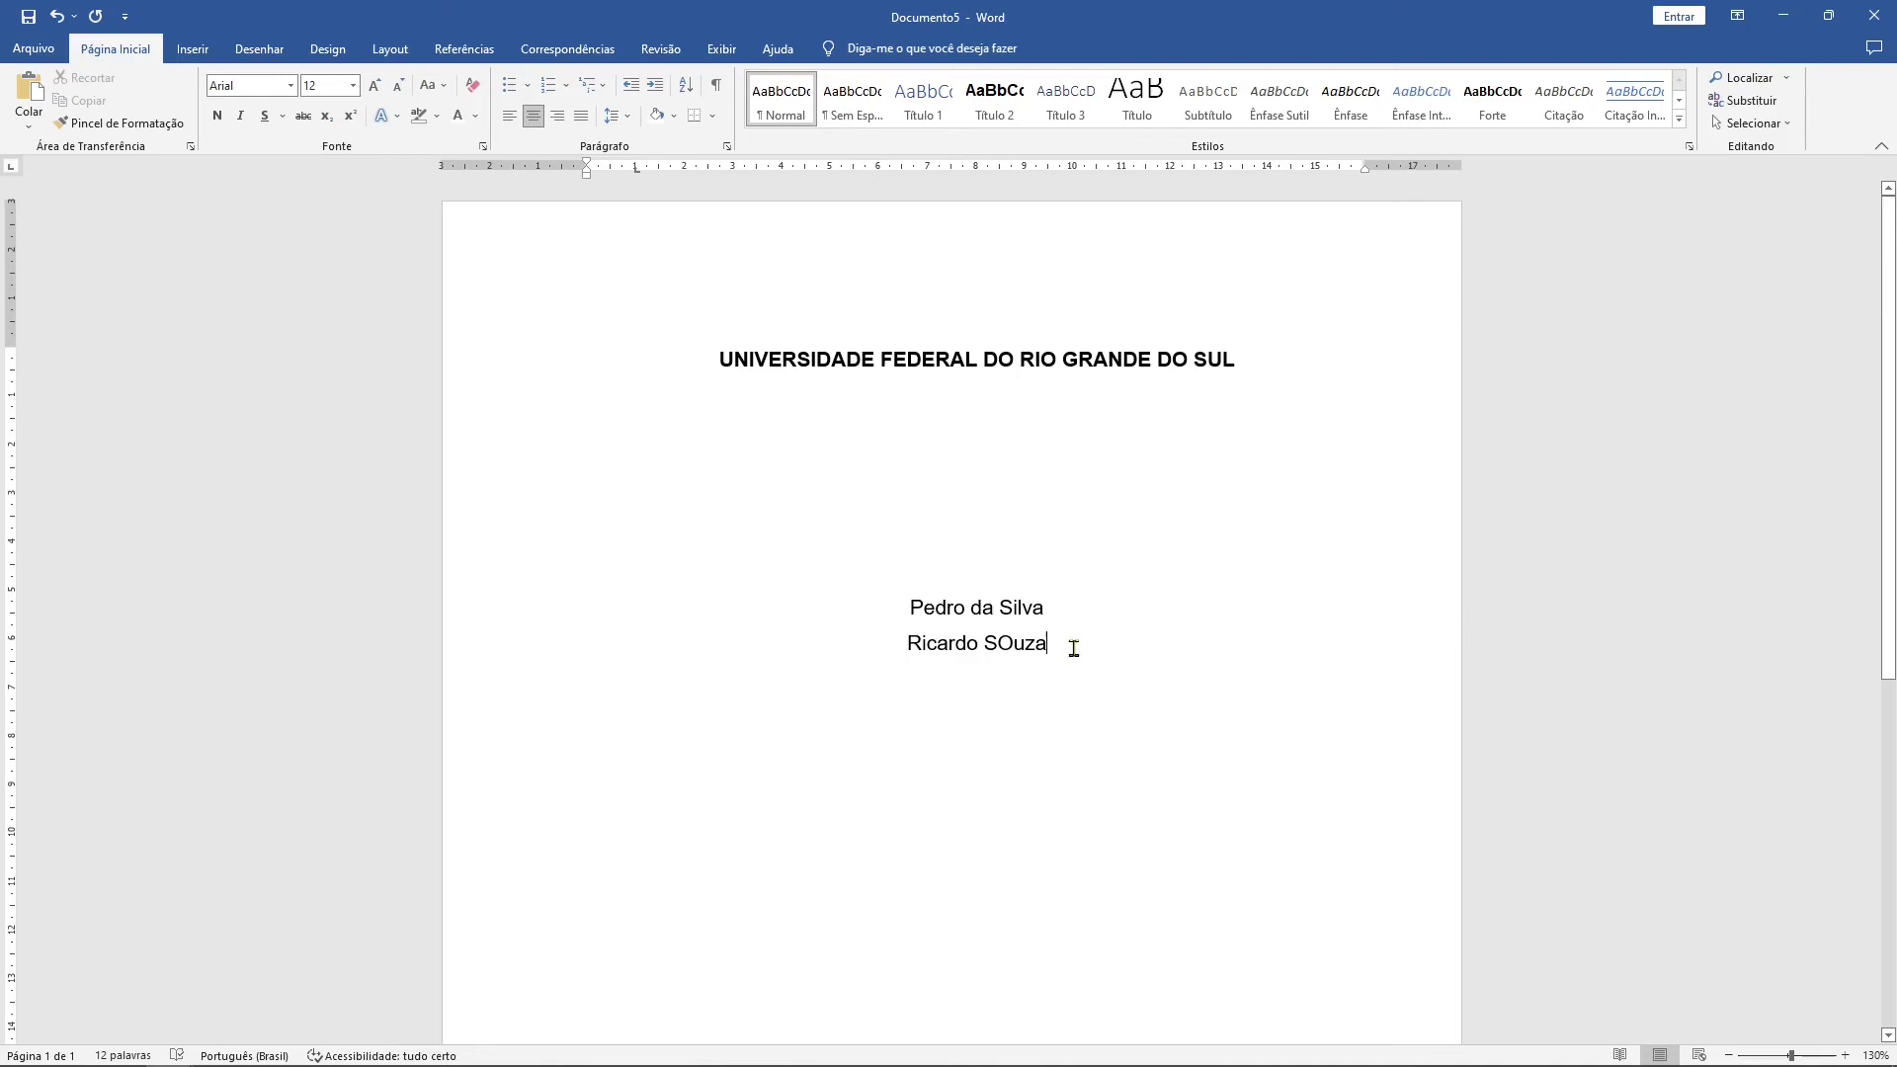
key(ctrl+n)
drag(1077, 651, 886, 656)
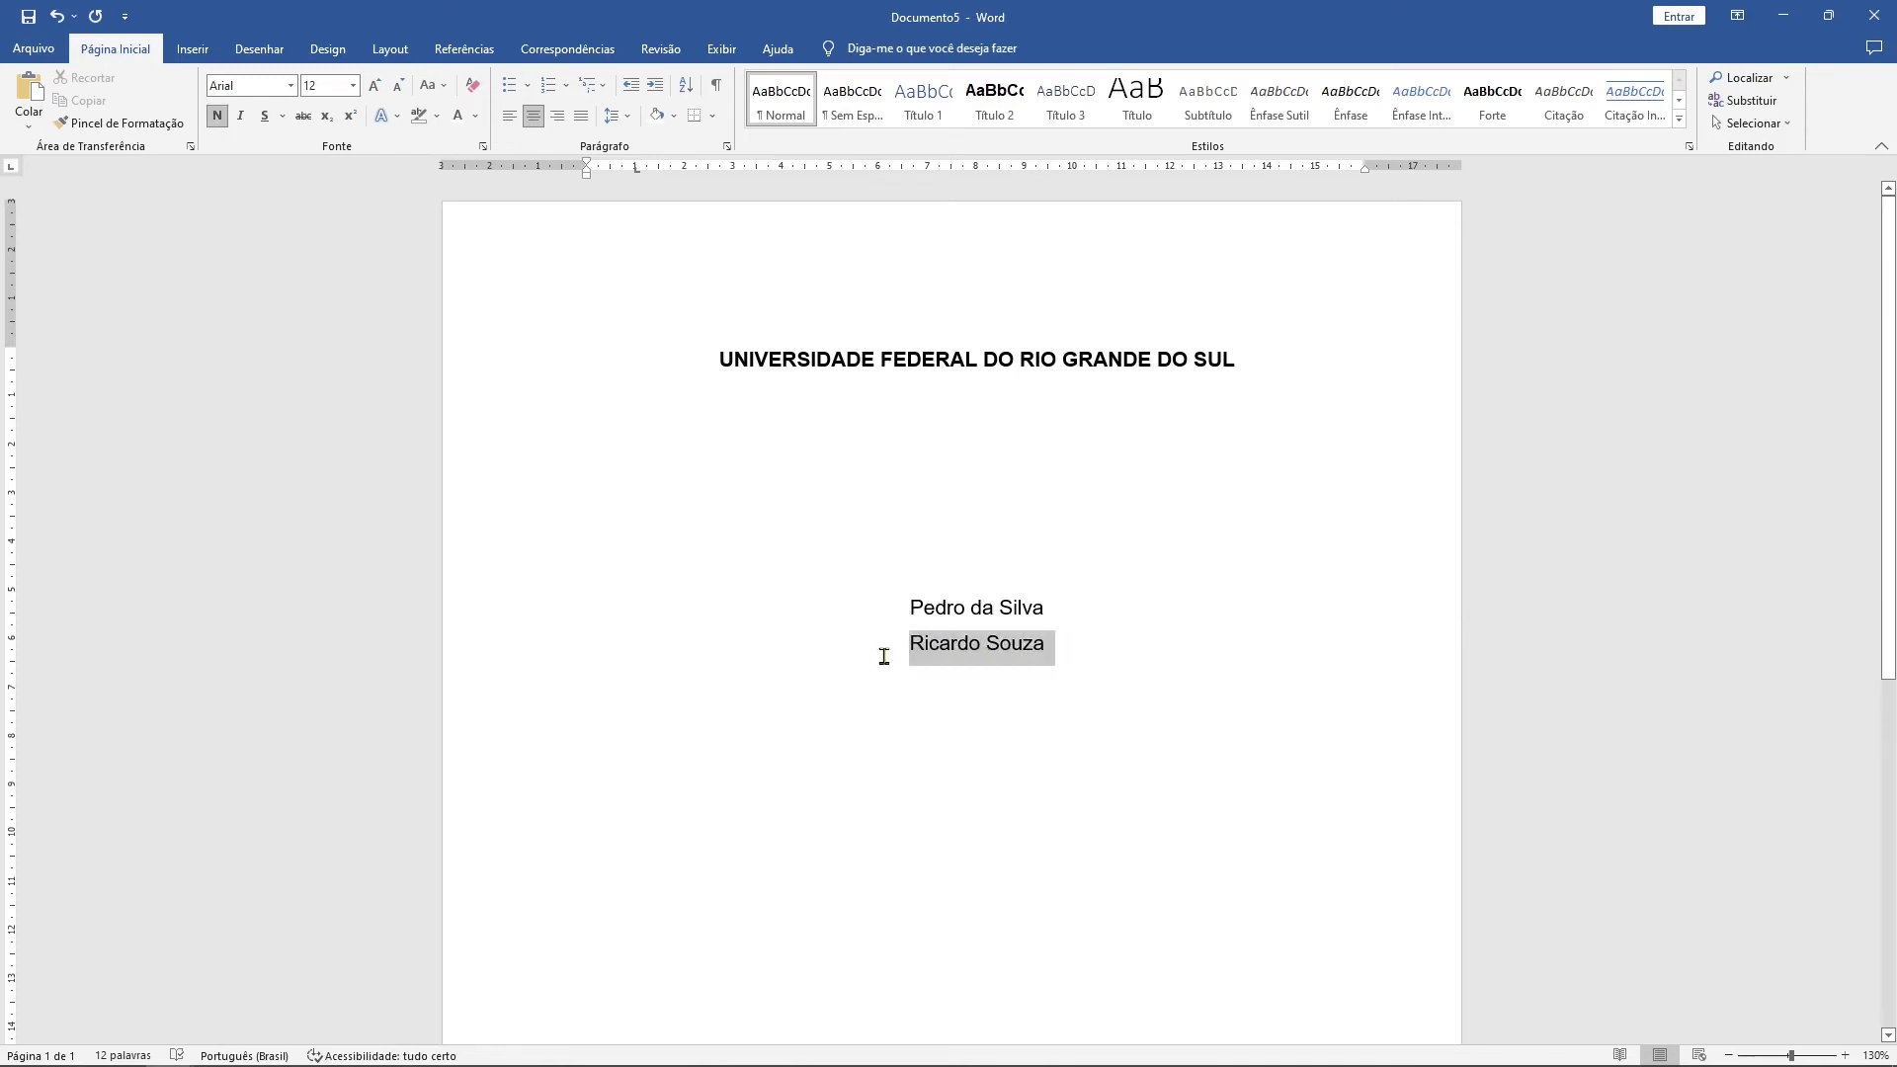
key(BackSpace)
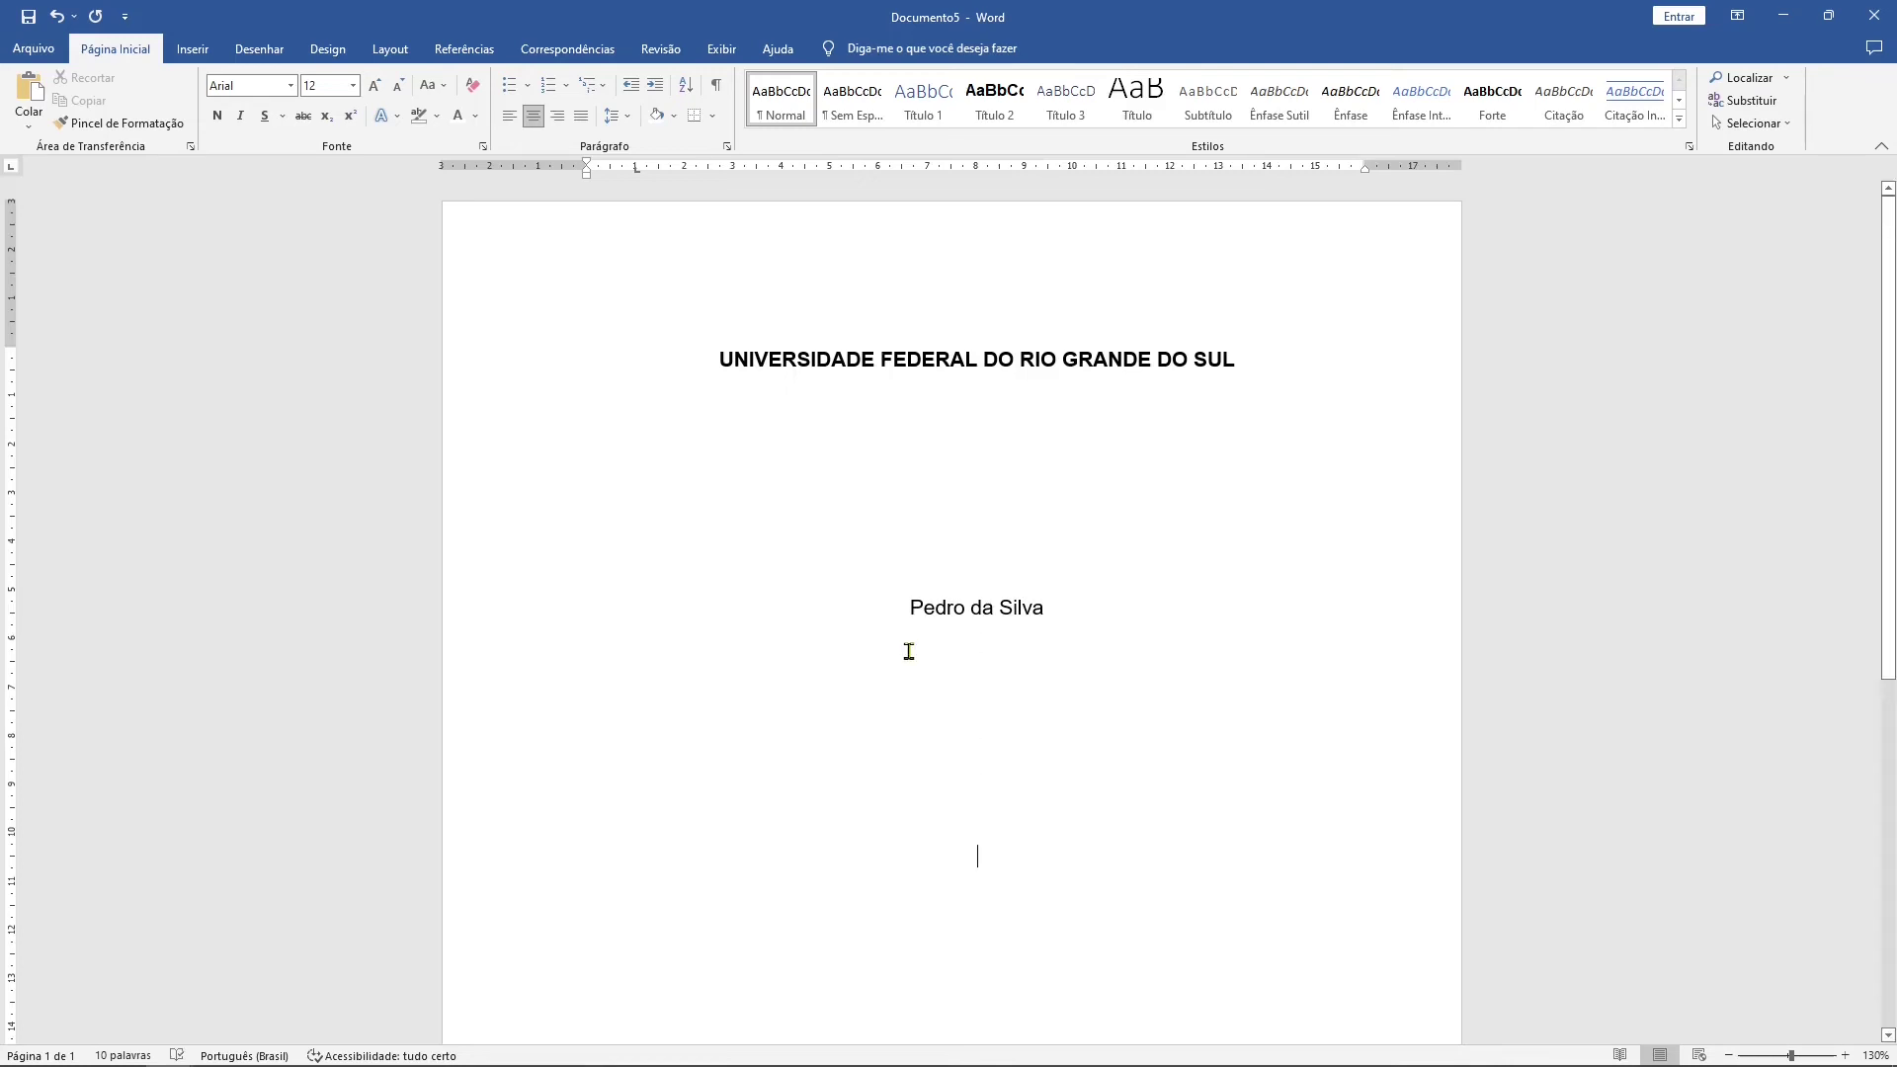
Type the title line with TÍTULO: in bold and subtítulo in regular text, then check the formatting.
text(TÍTULO:)
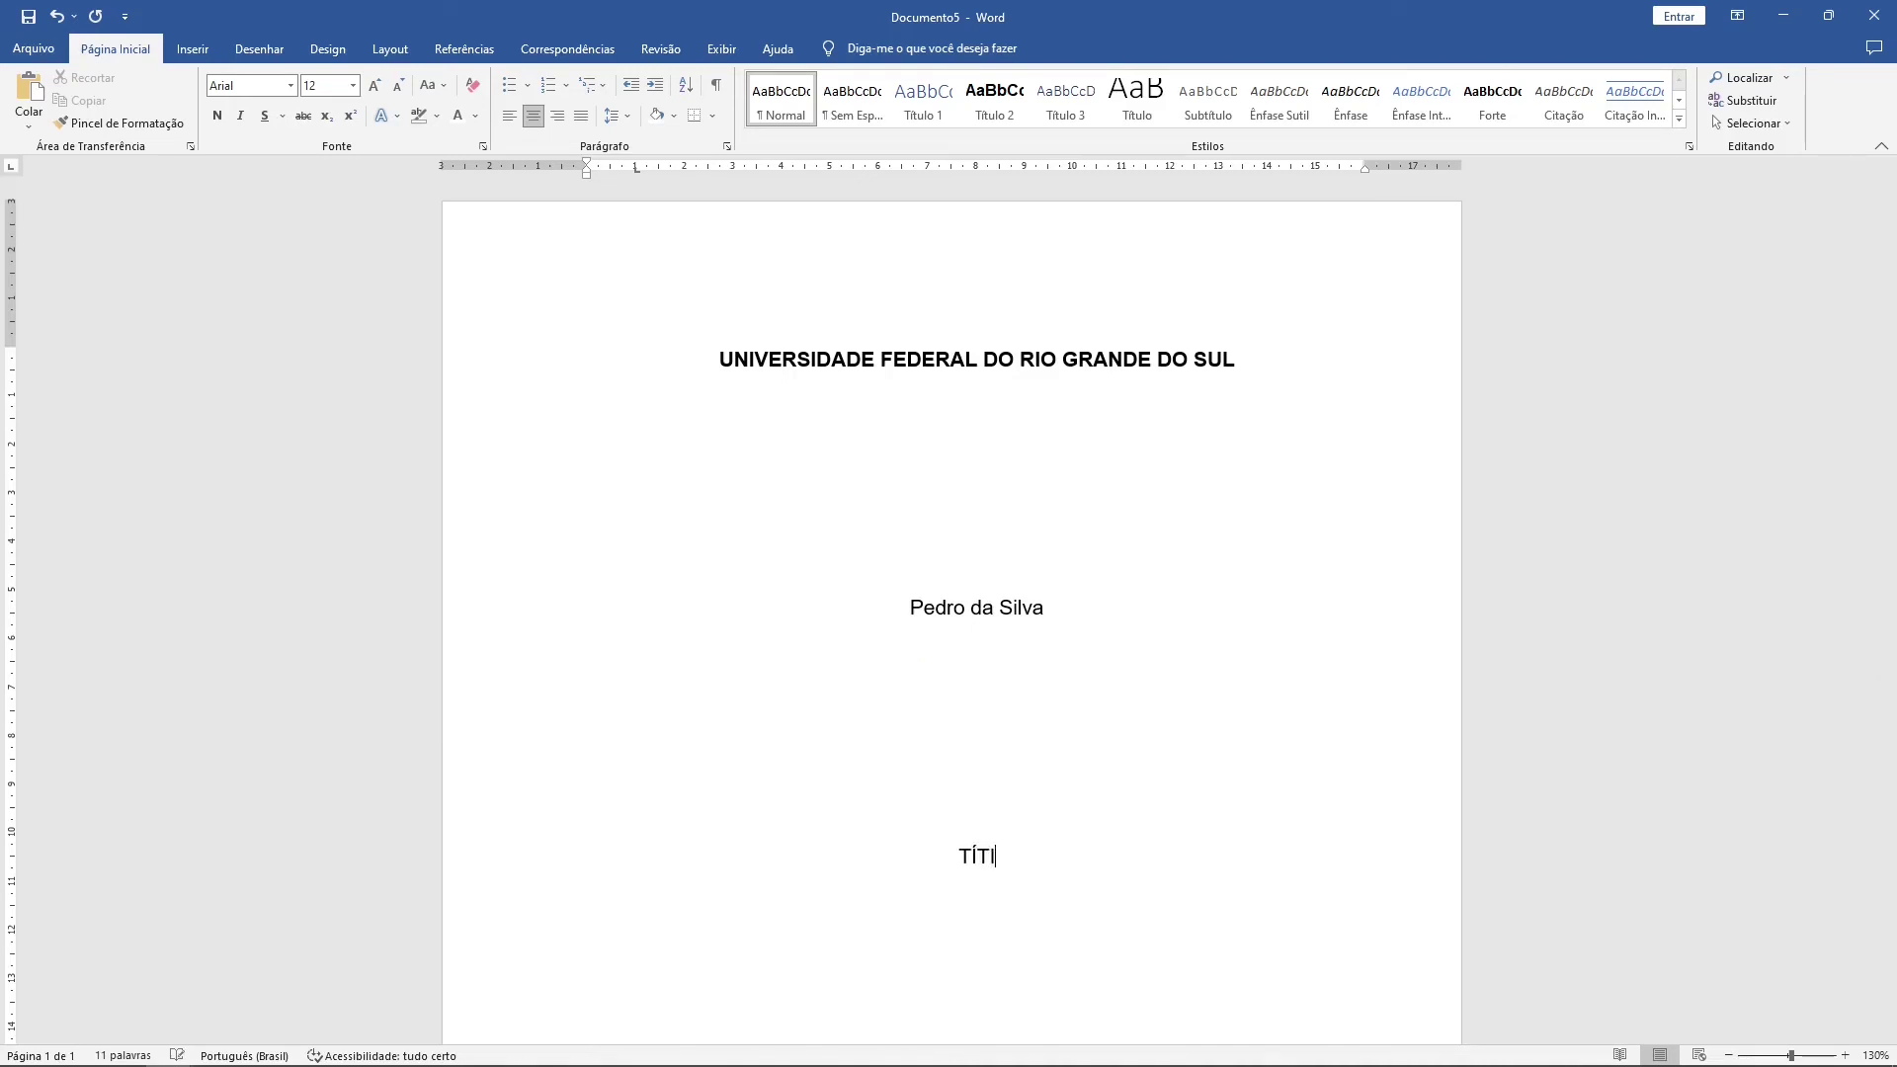
key(shift+Home)
key(ctrl+n)
key(End)
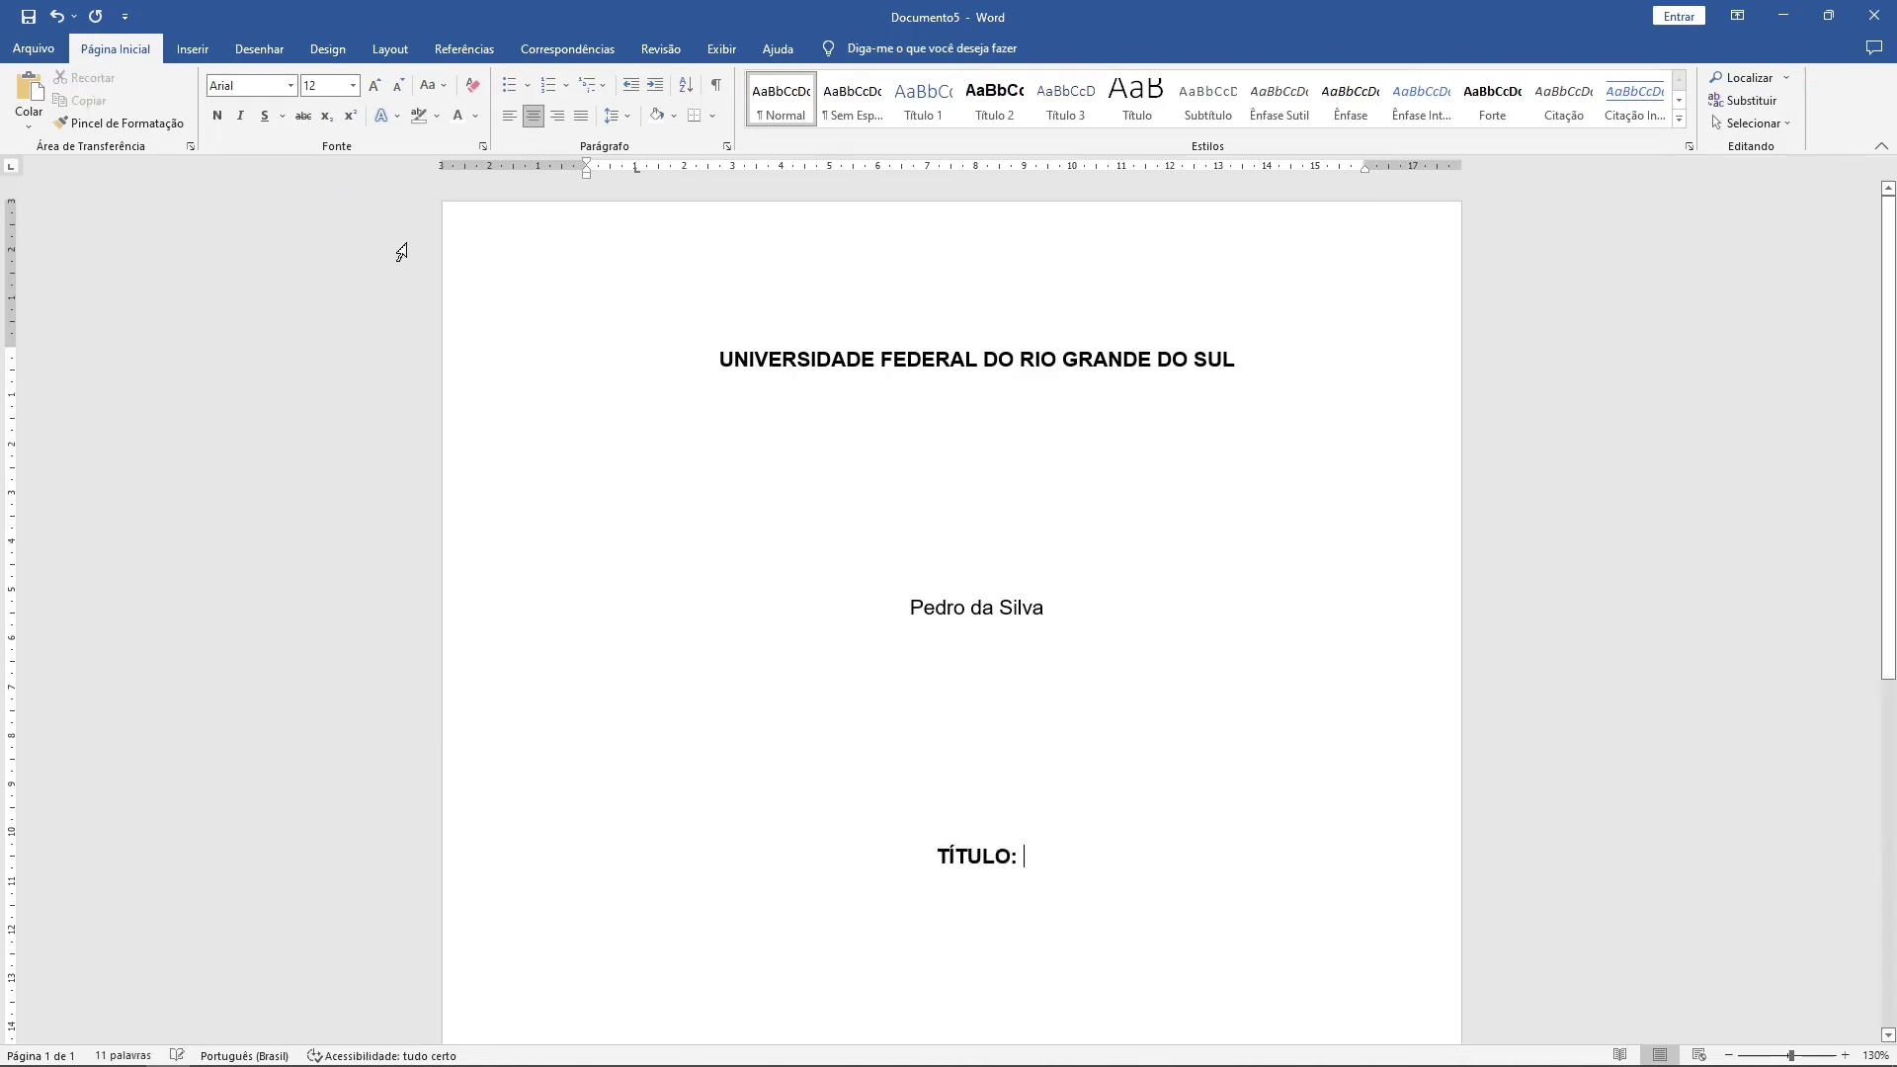
text(subtítulo)
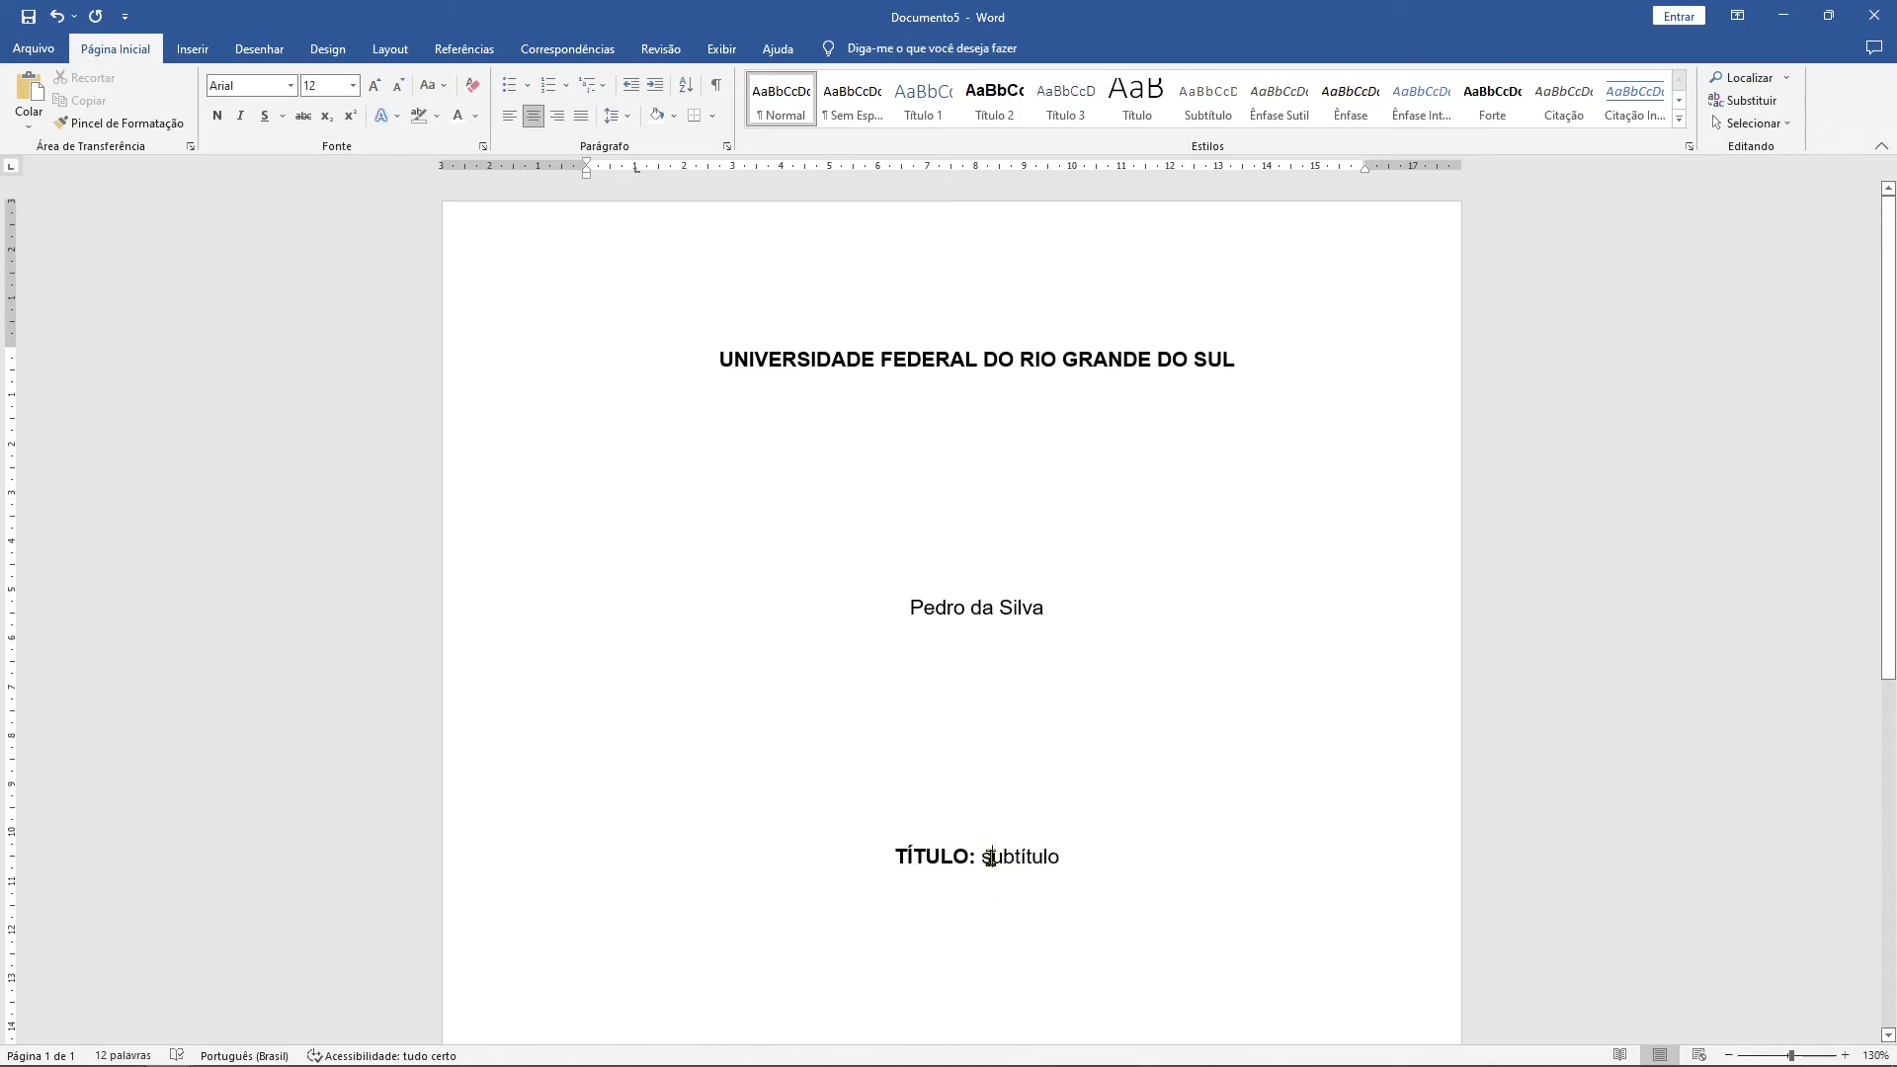
drag(992, 858, 982, 859)
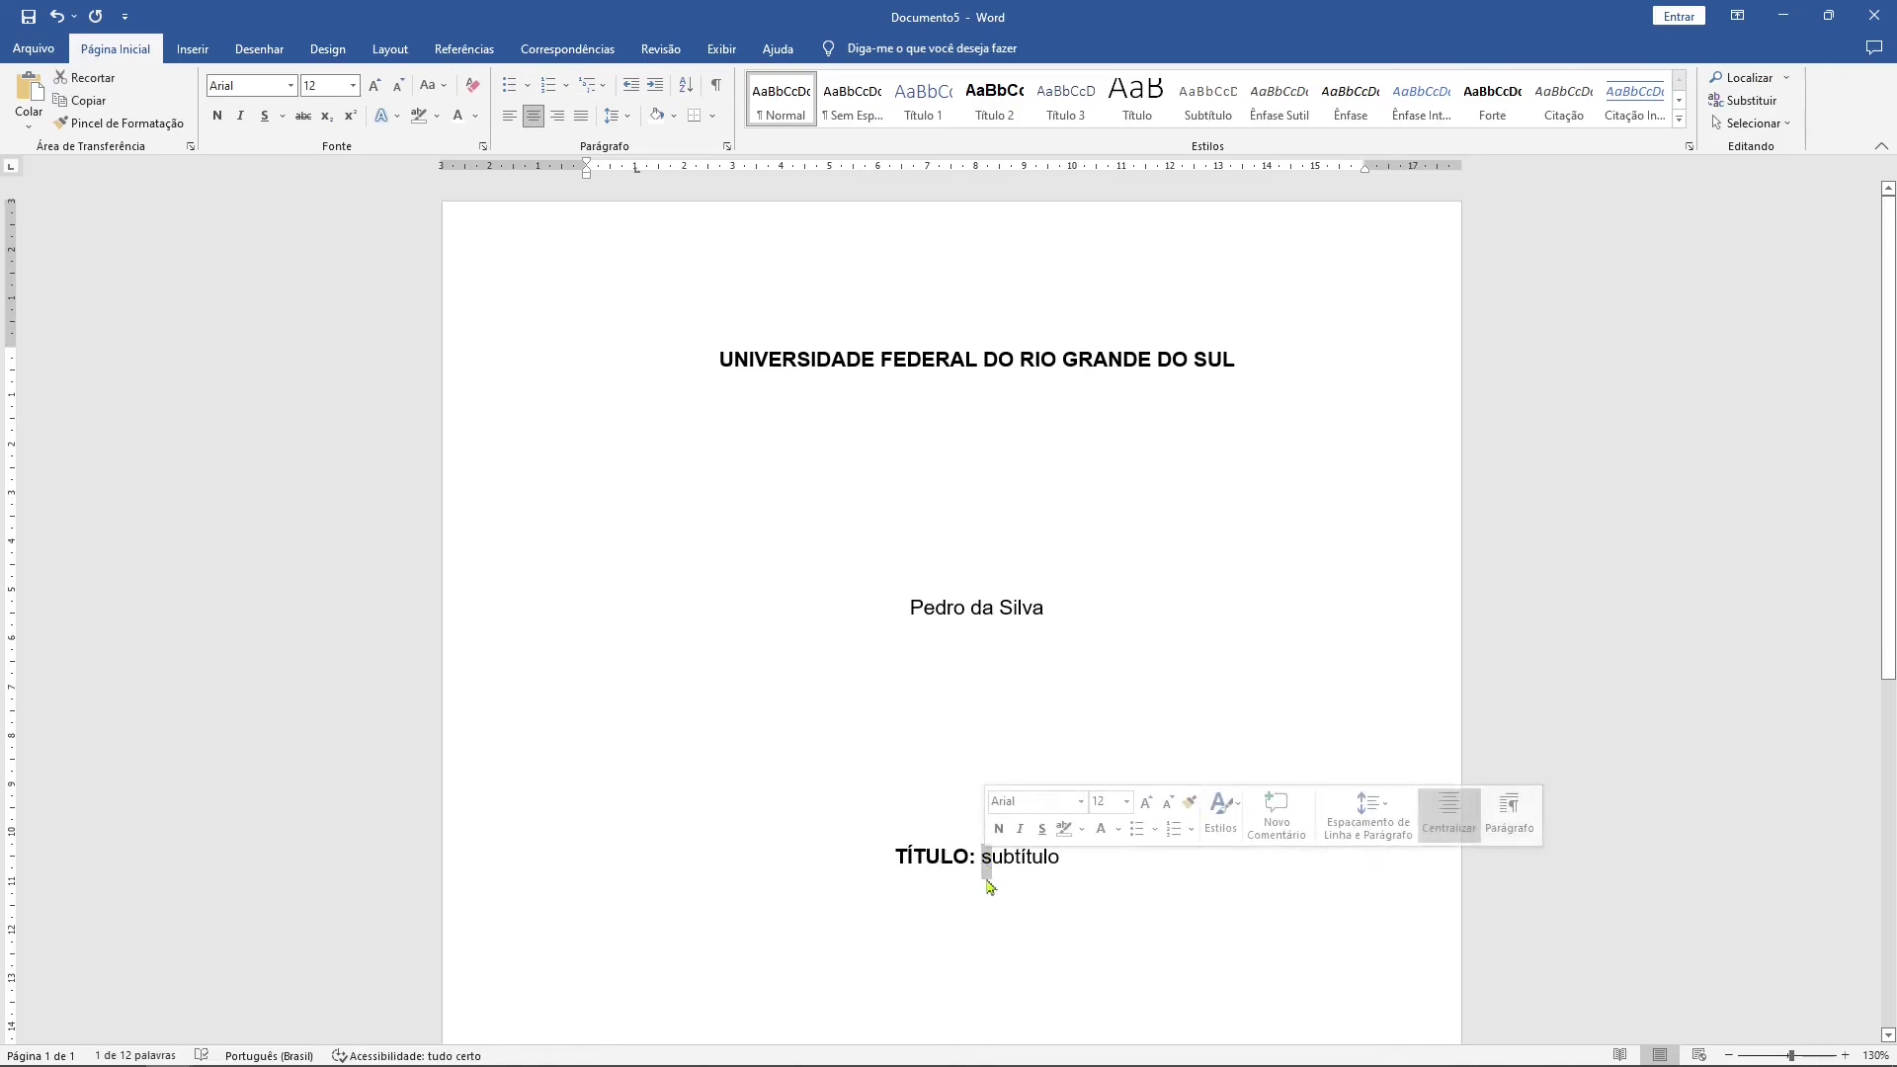
click(939, 873)
scroll(978, 810, down, 1)
click(1087, 799)
scroll(958, 800, down, 1)
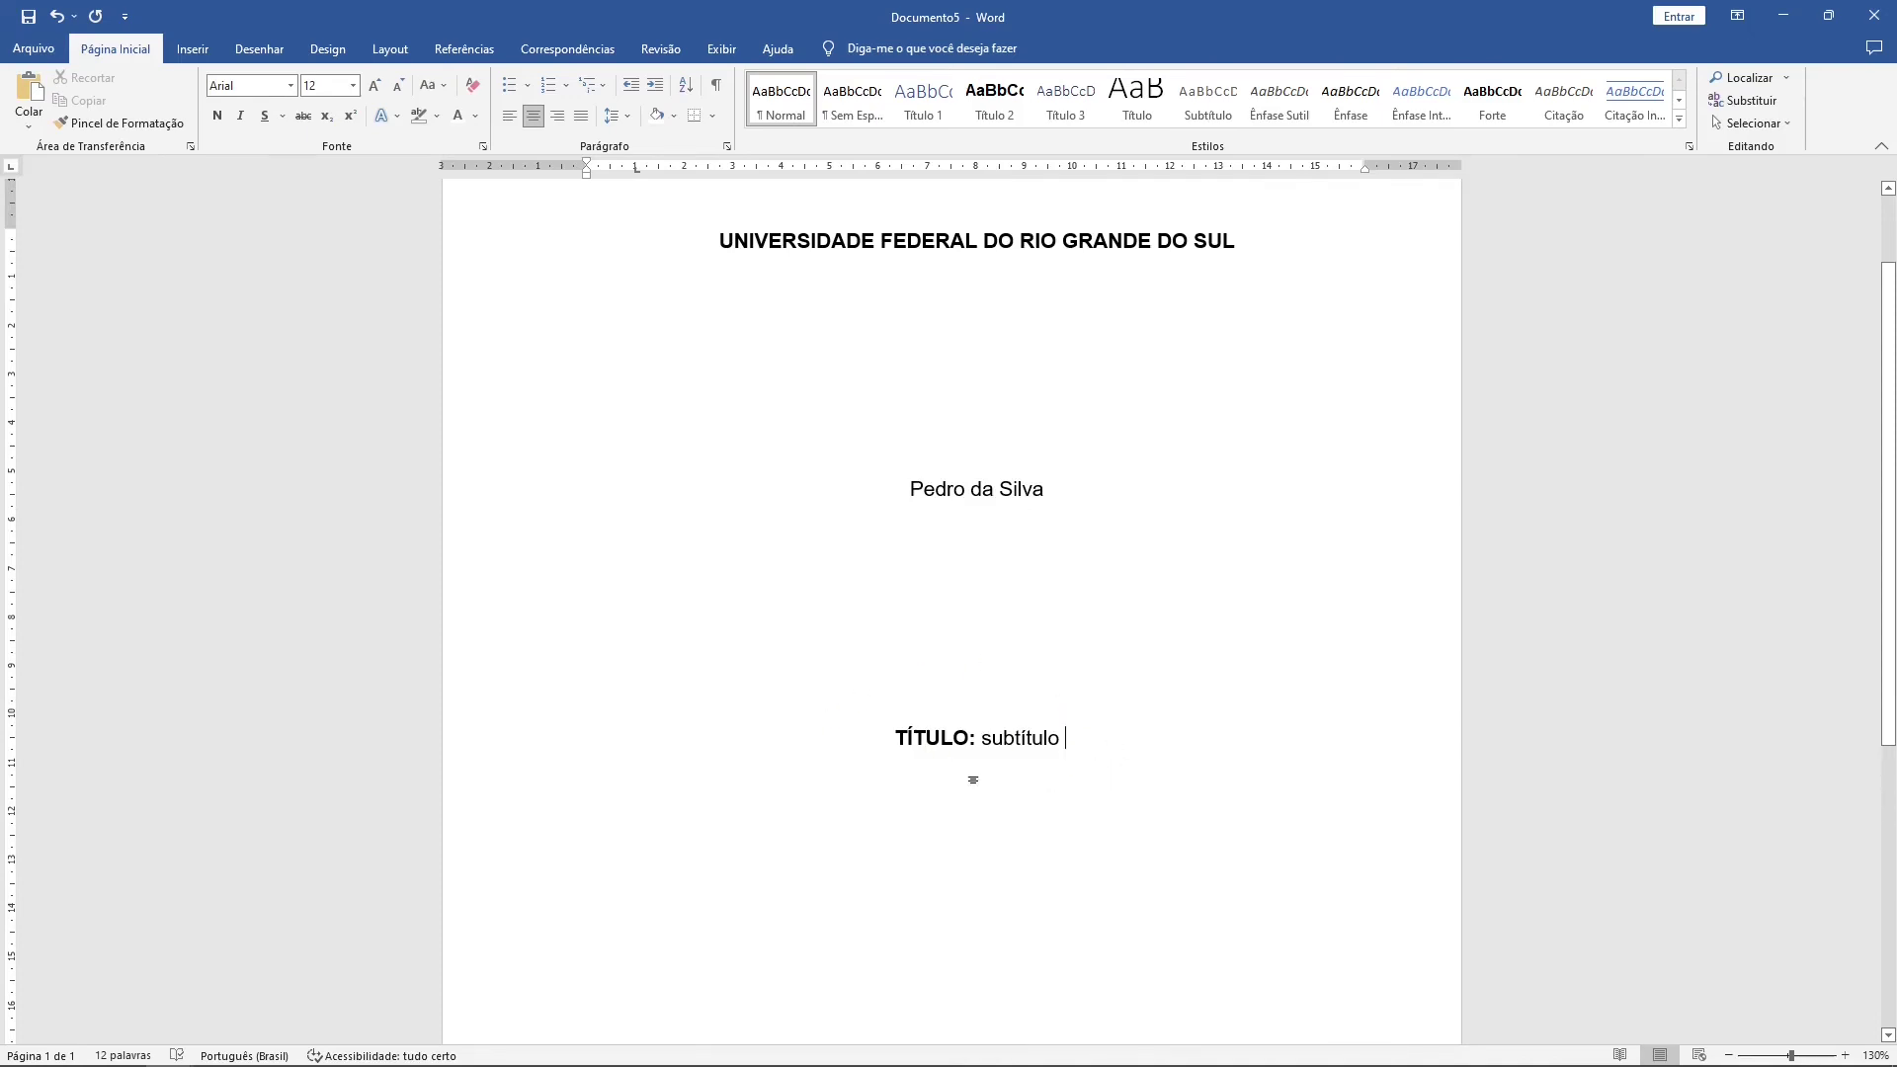
scroll(1127, 729, down, 1)
Type PORTO ALEGRE and 2022 on separate lines at the page bottom and make both bold.
key(Return)
key(Return)
key(Return)
key(Return)
key(Return)
key(Return)
key(Return)
key(Return)
key(Return)
key(Return)
key(Return)
key(Return)
key(Return)
key(Return)
key(Return)
key(Return)
key(Return)
key(Return)
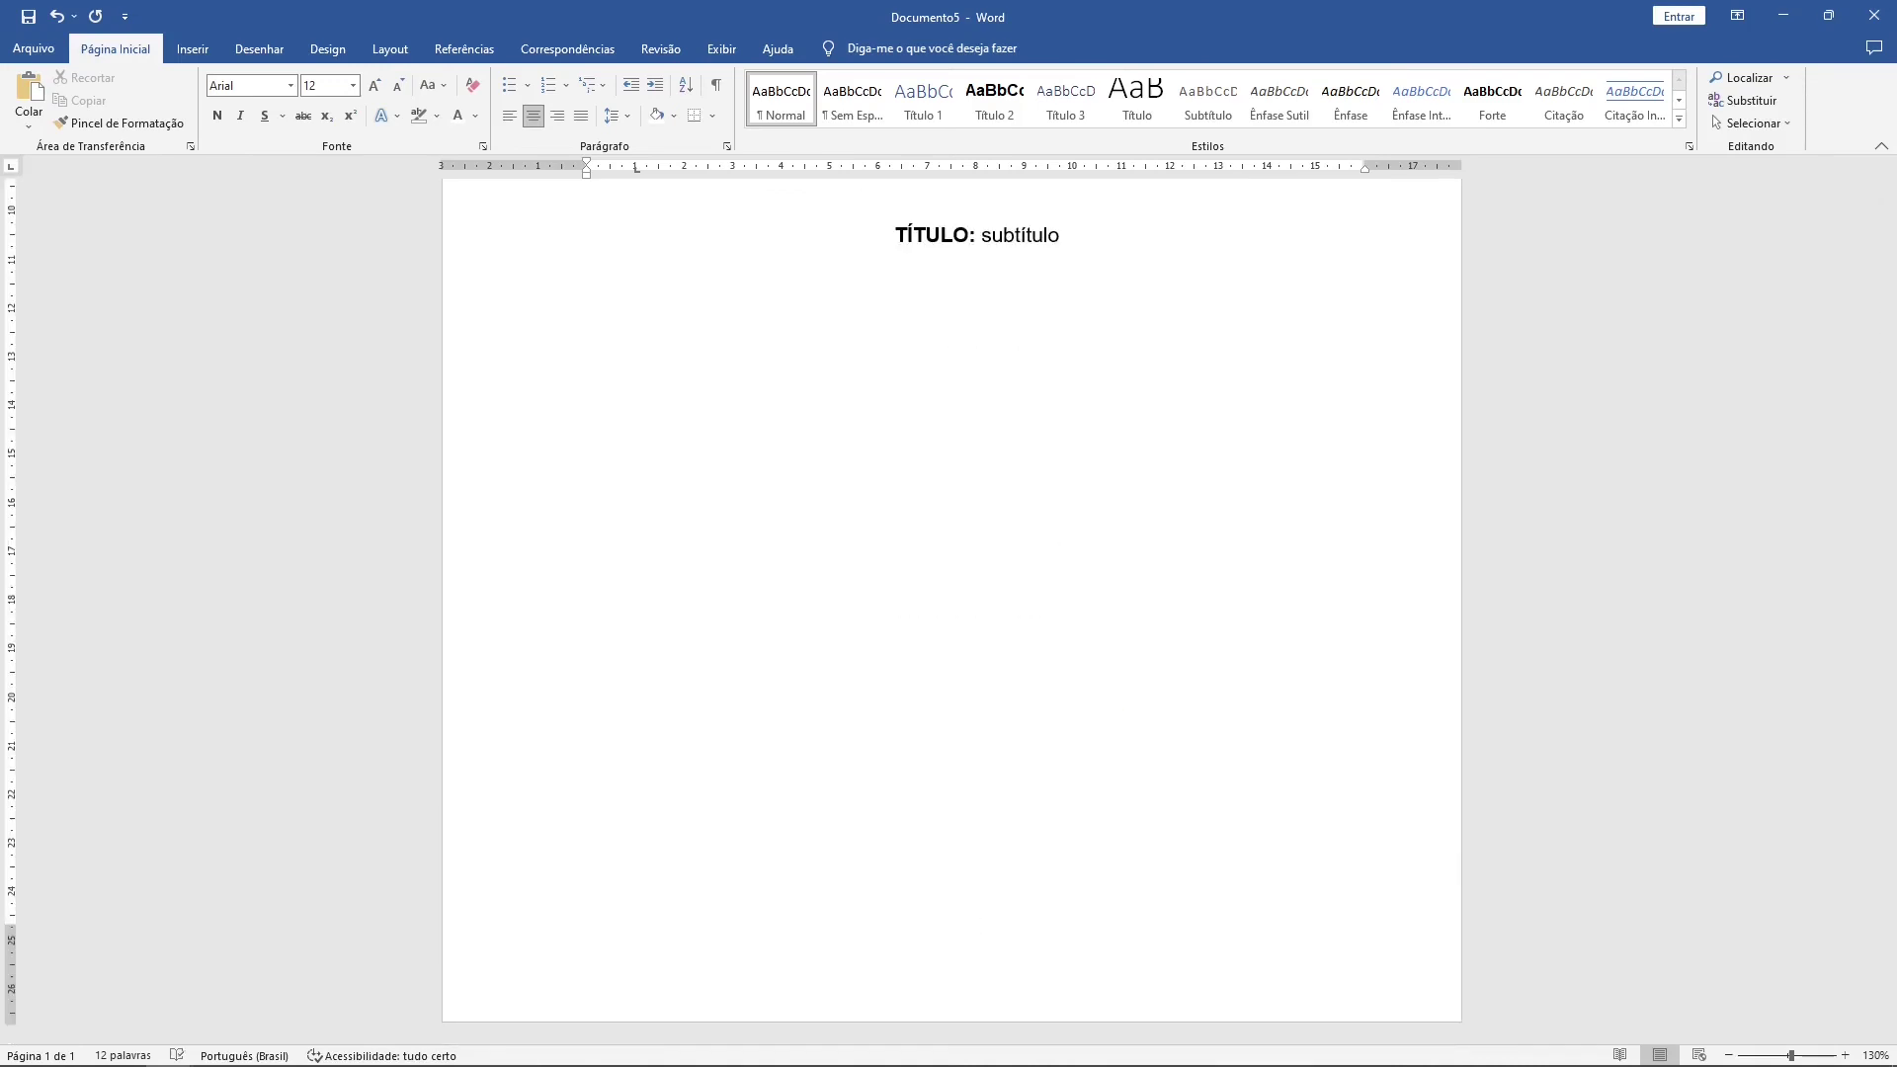
text(PORTO ALEGRE - RS)
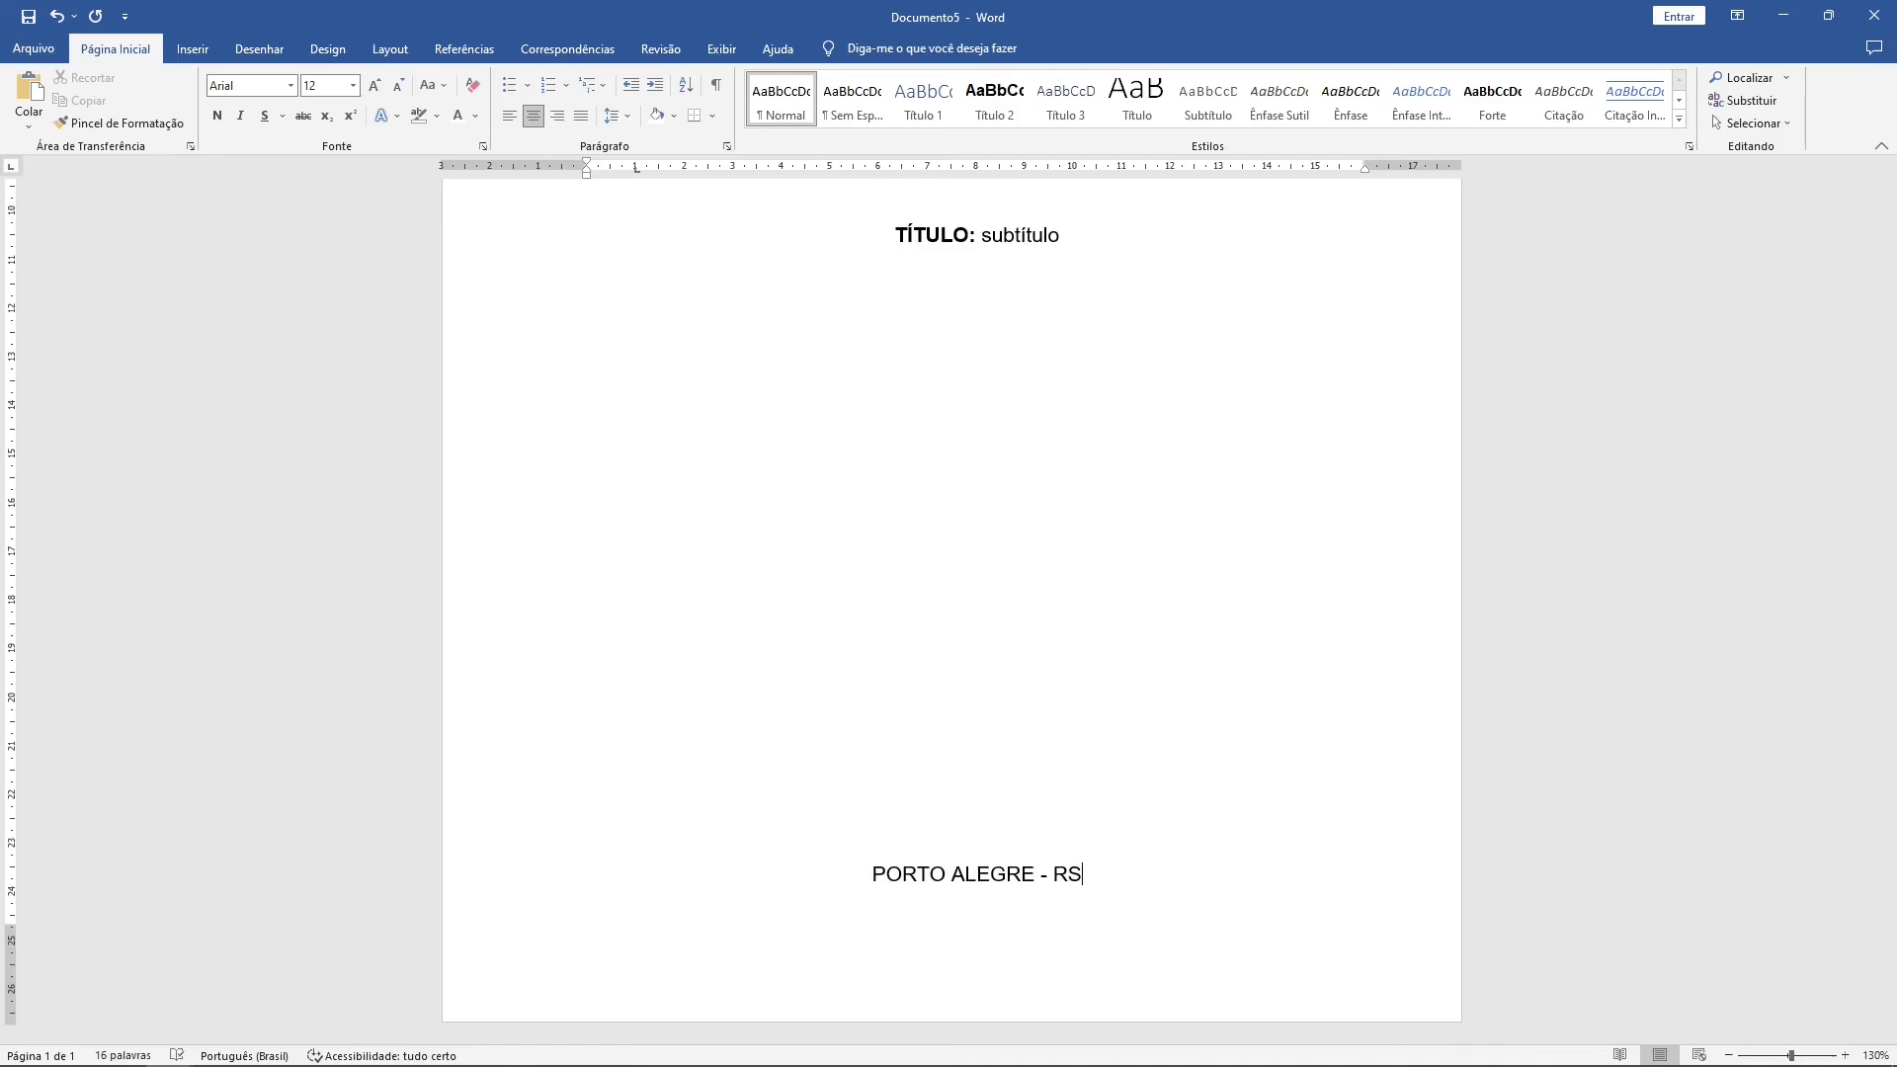
drag(1084, 879, 1046, 884)
key(BackSpace)
key(BackSpace)
text(2022)
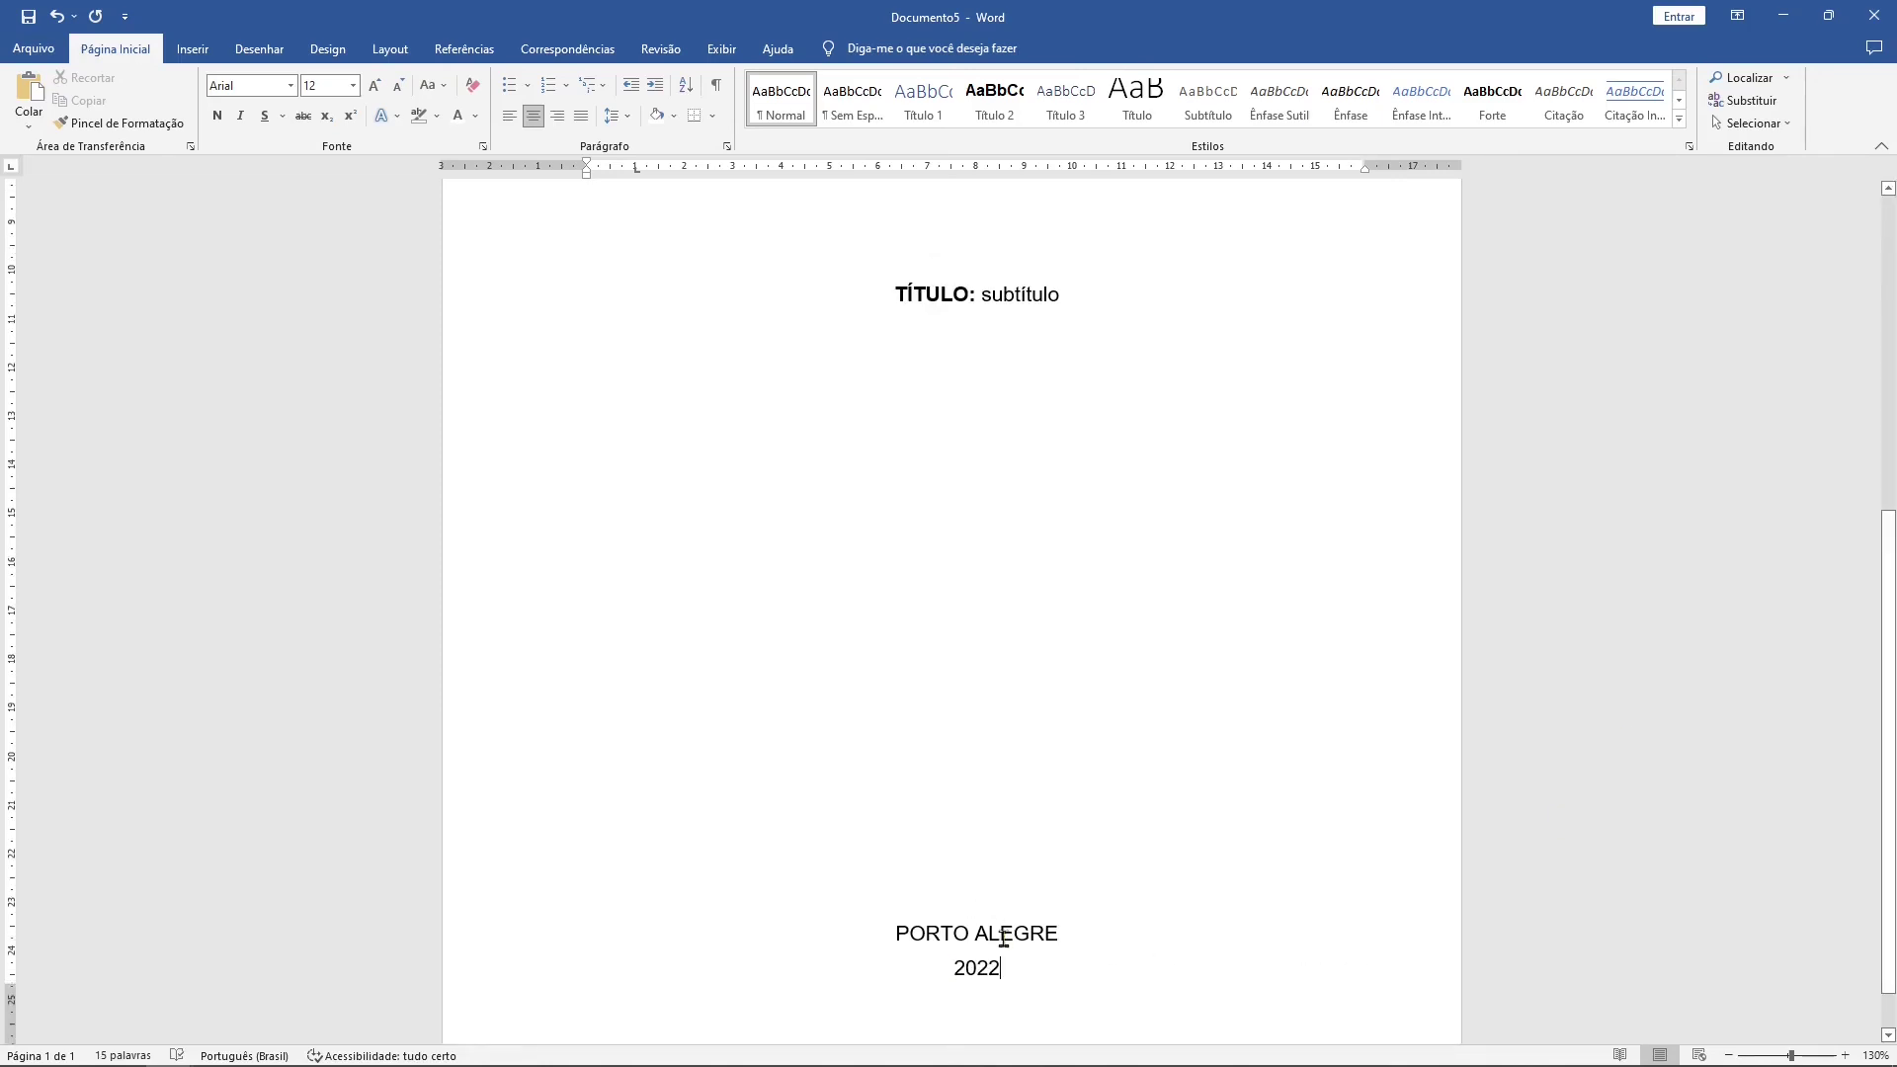
drag(1017, 915, 872, 867)
click(868, 849)
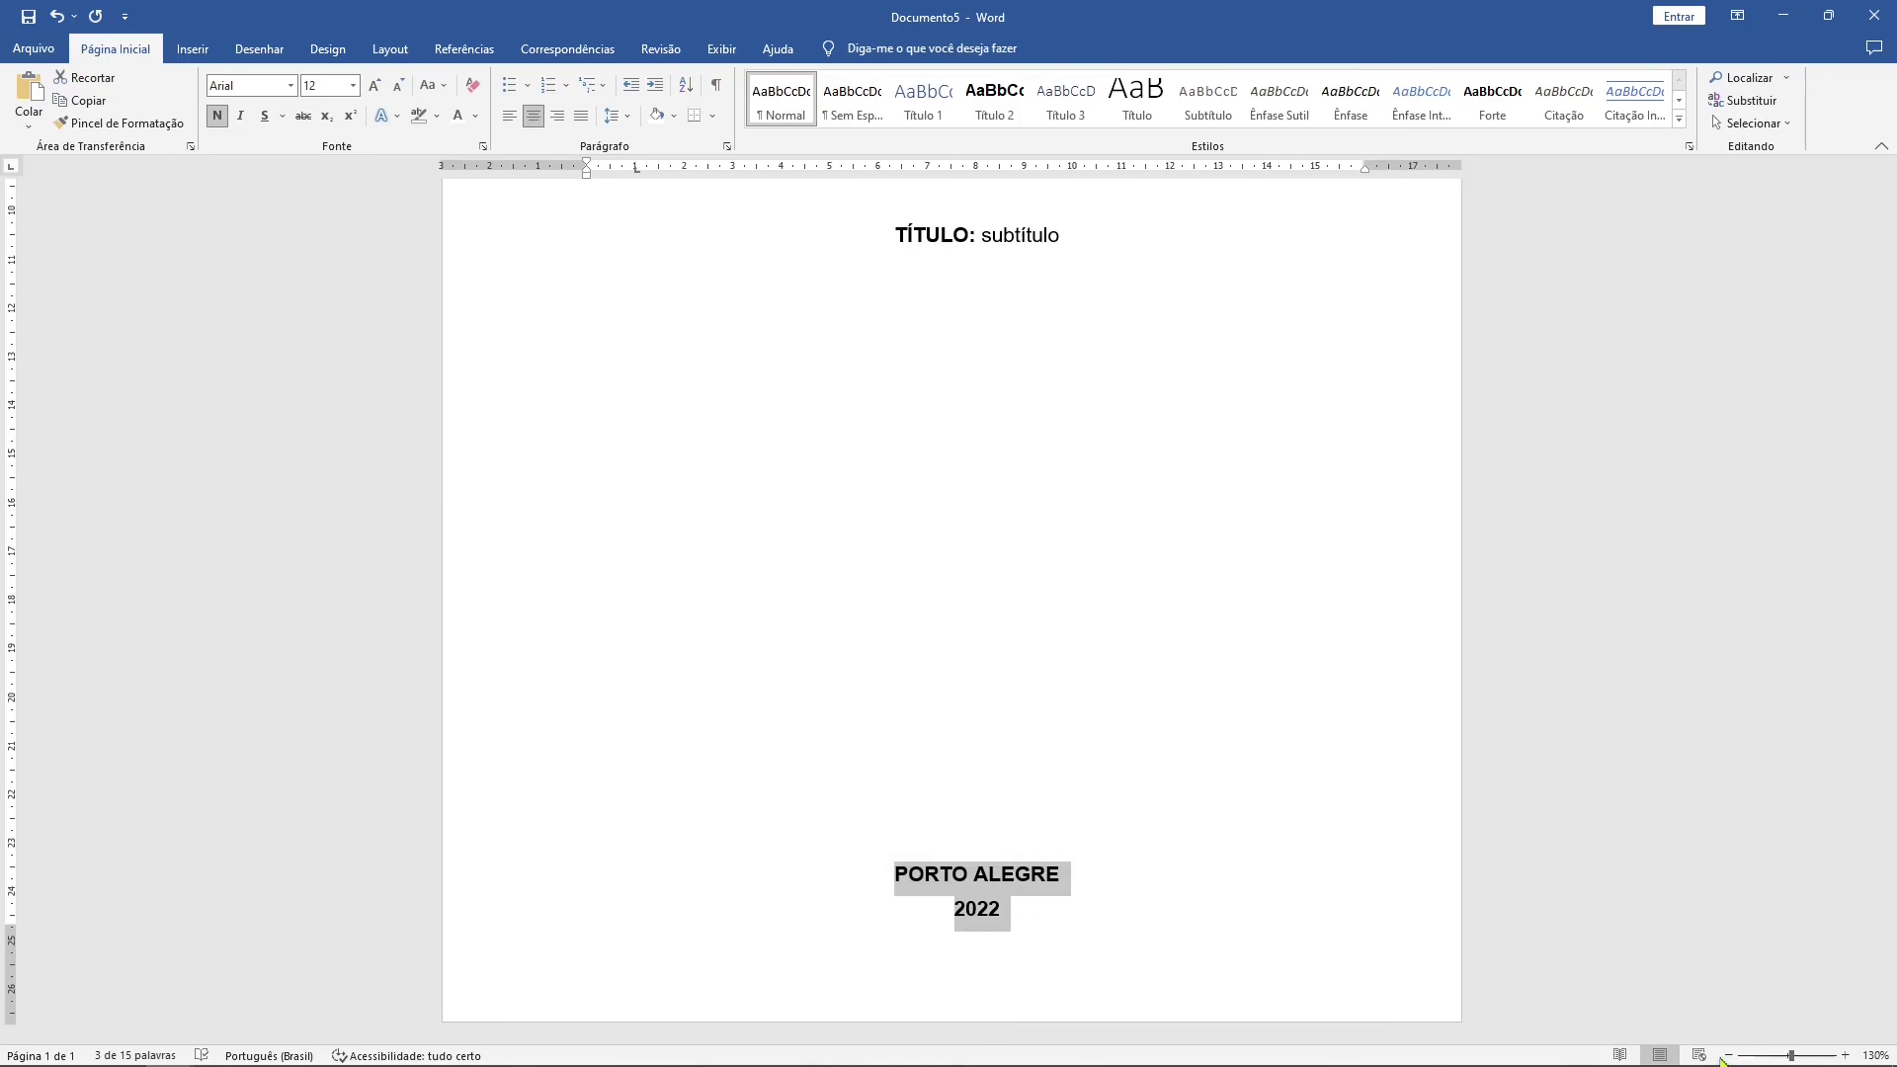